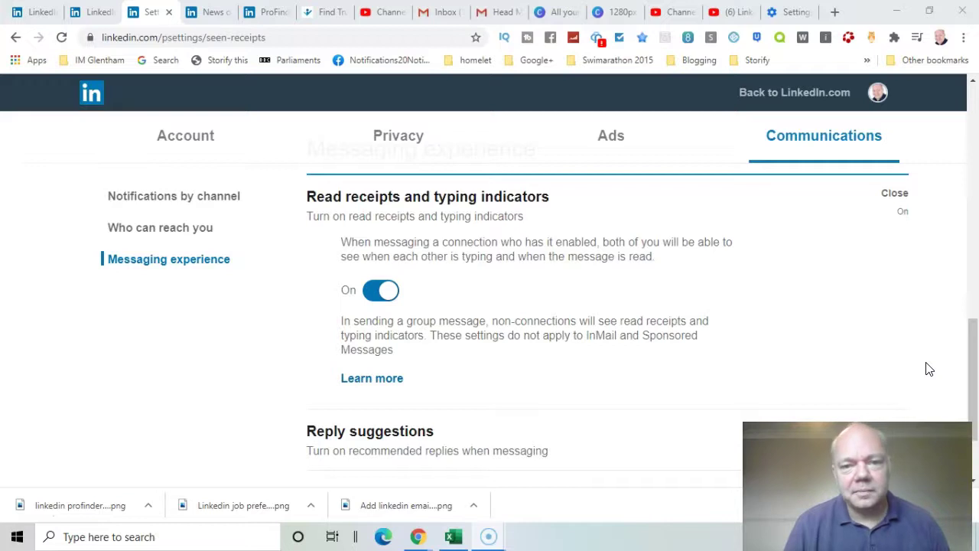
Leave the settings via Back to LinkedIn.com and open the Messaging inbox
{"action": "left_click", "coordinate": [635, 99]}
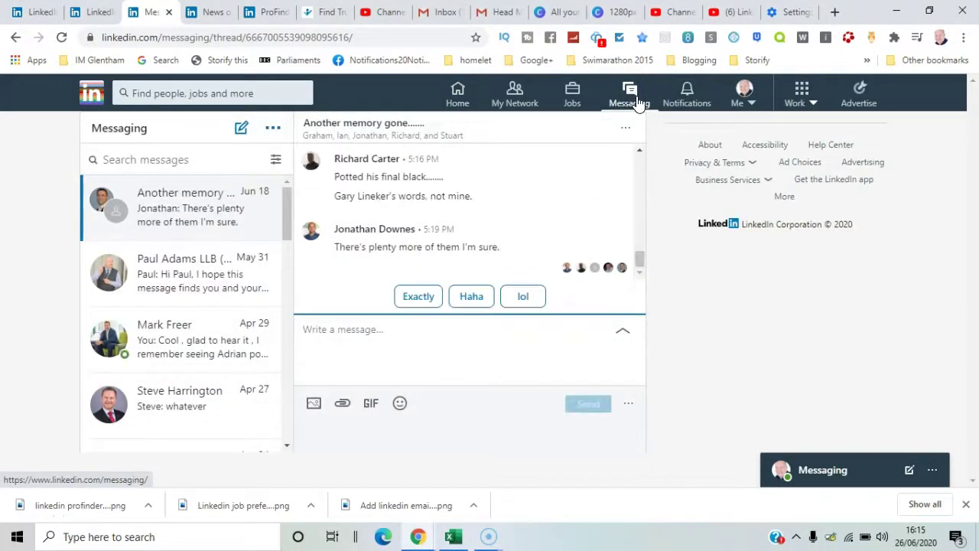
Open the older networking-event conversation, scroll up through it, then go to Settings & Privacy
{"action": "left_click_drag", "start_coordinate": [283, 211], "coordinate": [284, 284]}
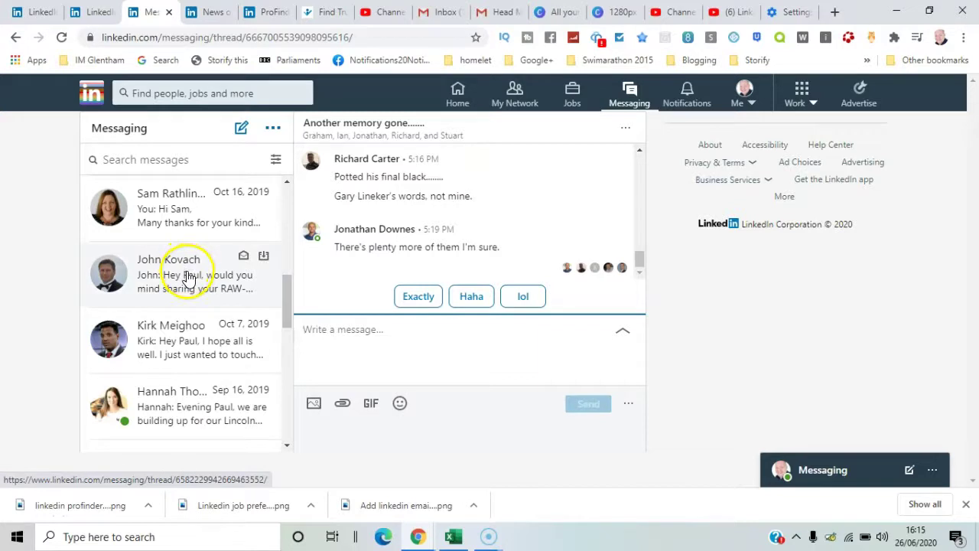
{"action": "left_click", "coordinate": [206, 398]}
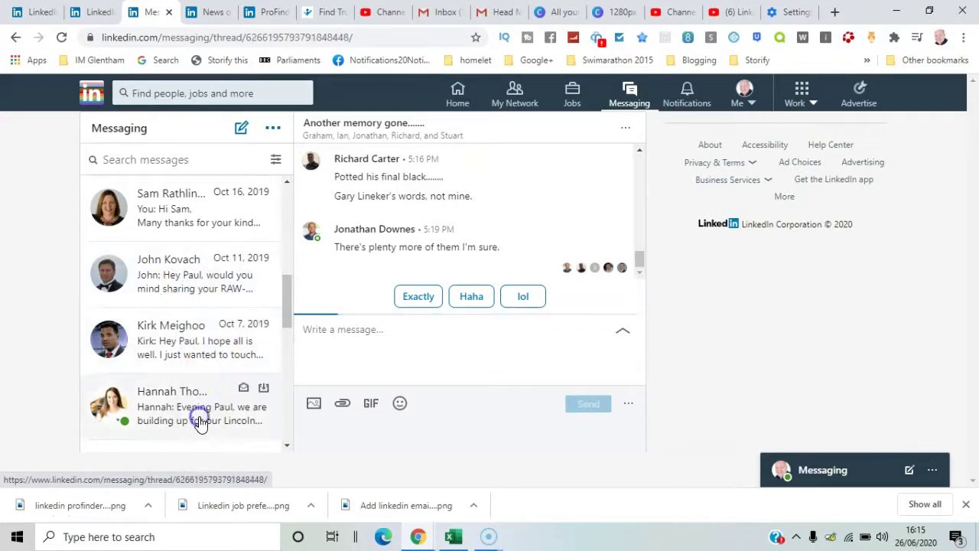
{"action": "left_click", "coordinate": [641, 227]}
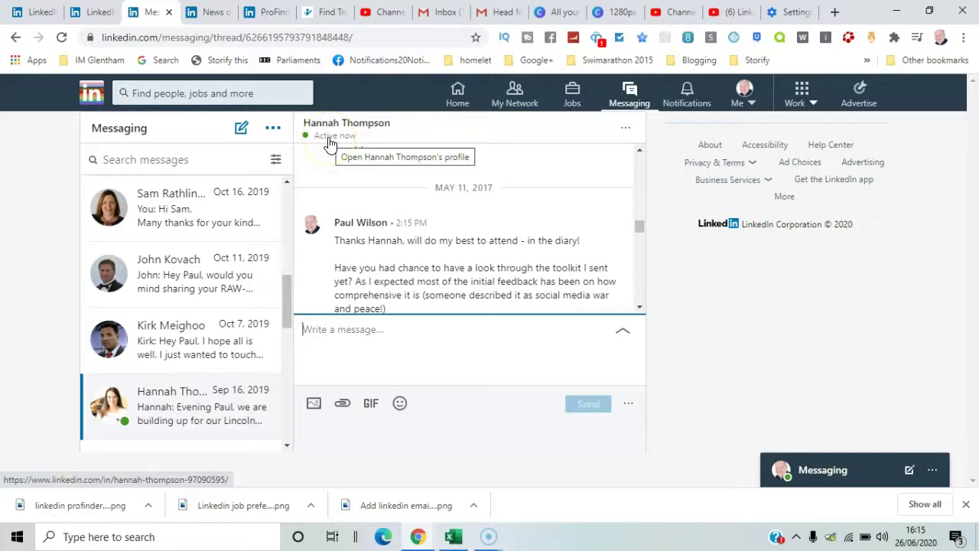
{"action": "left_click", "coordinate": [755, 110]}
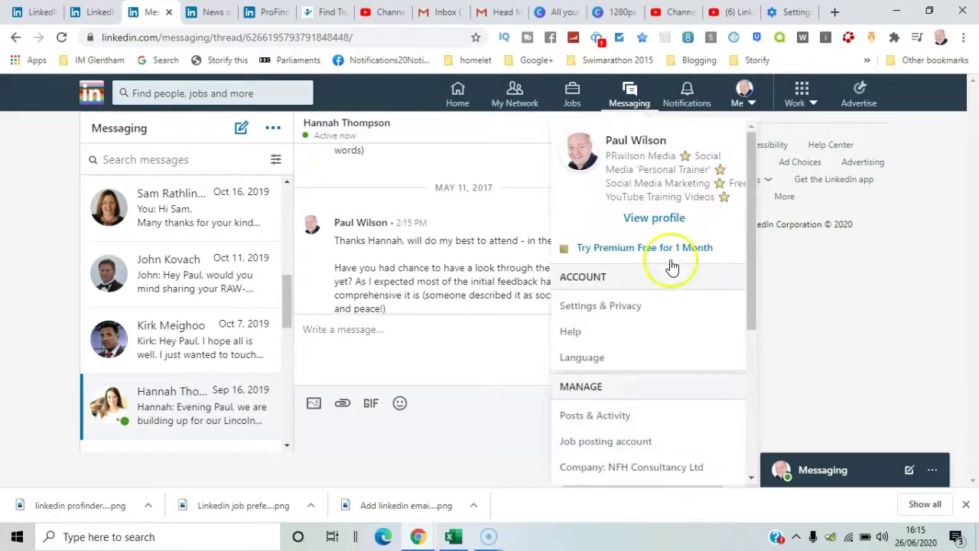
{"action": "left_click", "coordinate": [636, 307]}
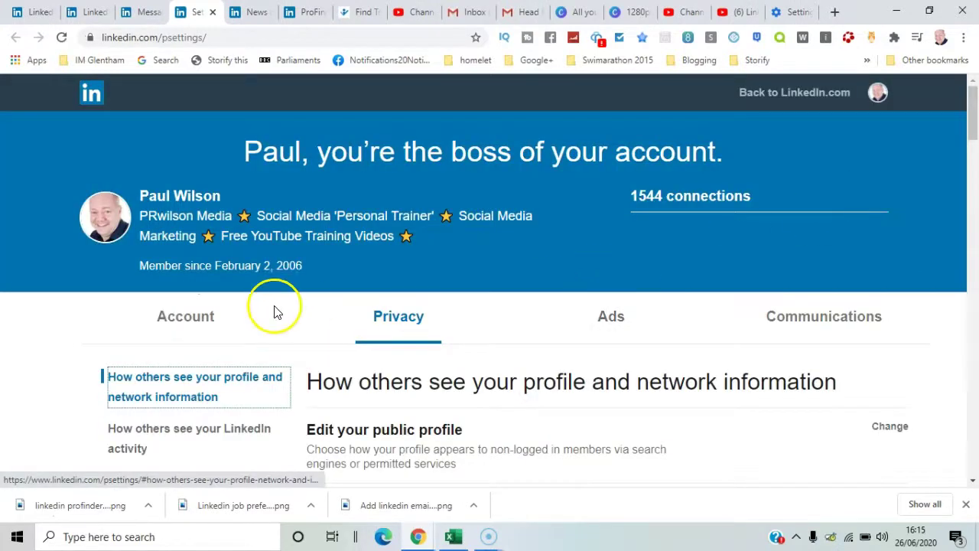
On the Communications tab, reveal the Read receipts and typing indicators setting and open its help article
{"action": "left_click", "coordinate": [811, 316]}
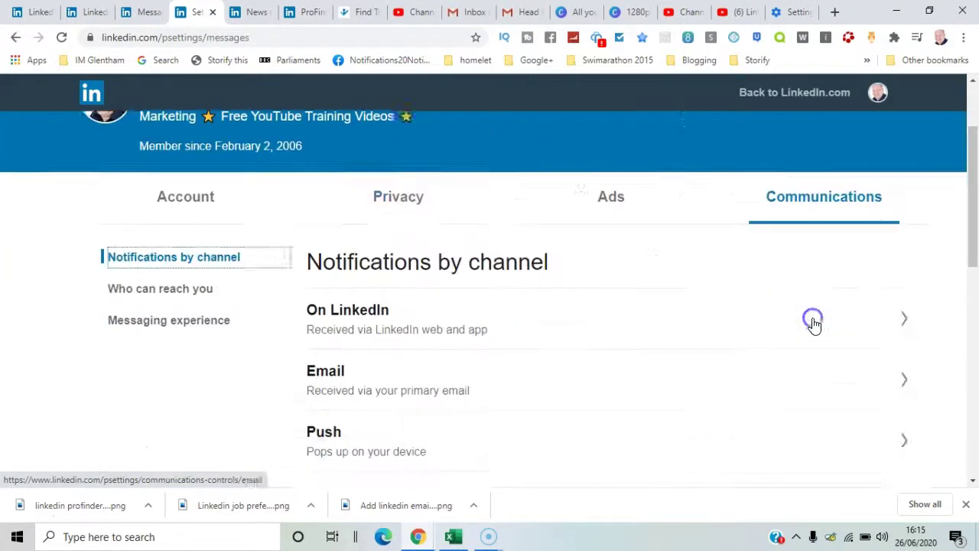
{"action": "left_click_drag", "start_coordinate": [973, 153], "coordinate": [972, 438]}
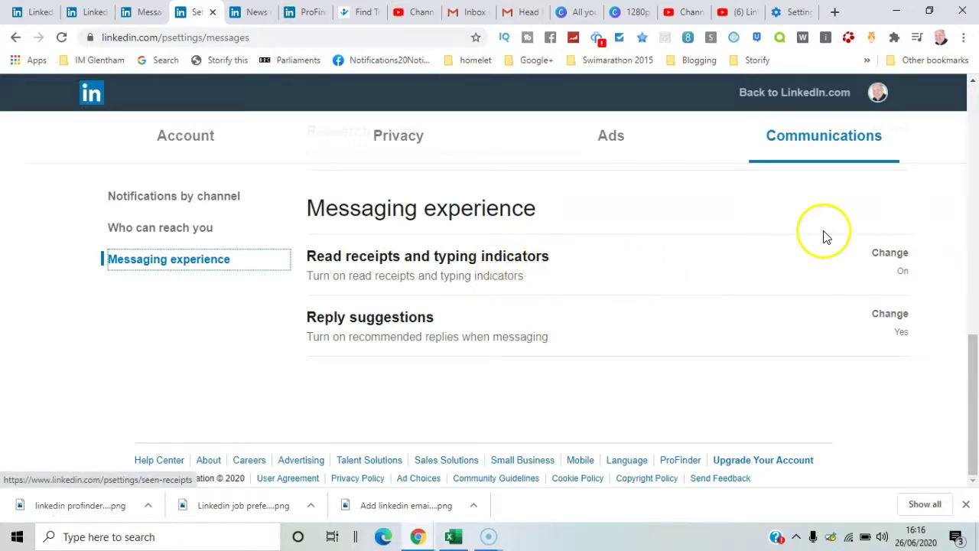
{"action": "left_click", "coordinate": [889, 255]}
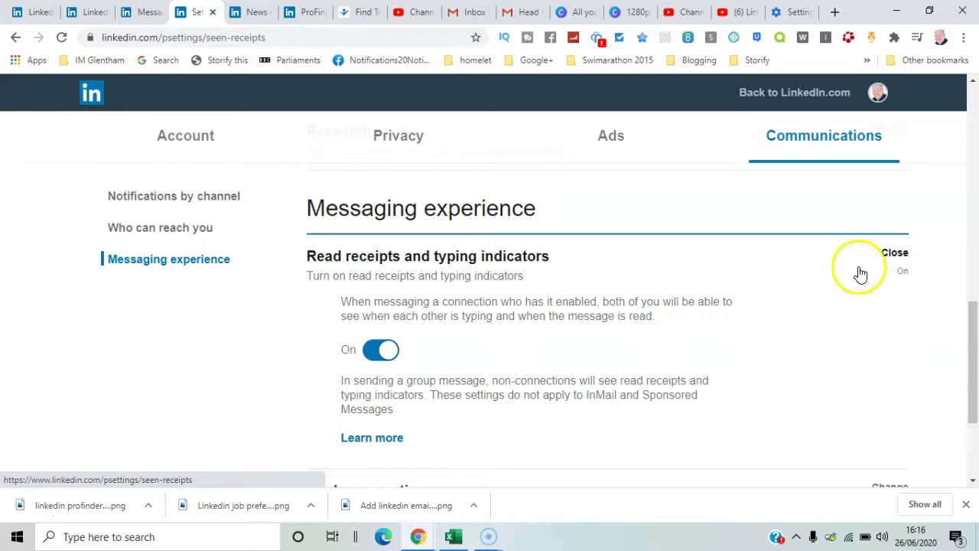
{"action": "left_click_drag", "start_coordinate": [964, 334], "coordinate": [970, 350]}
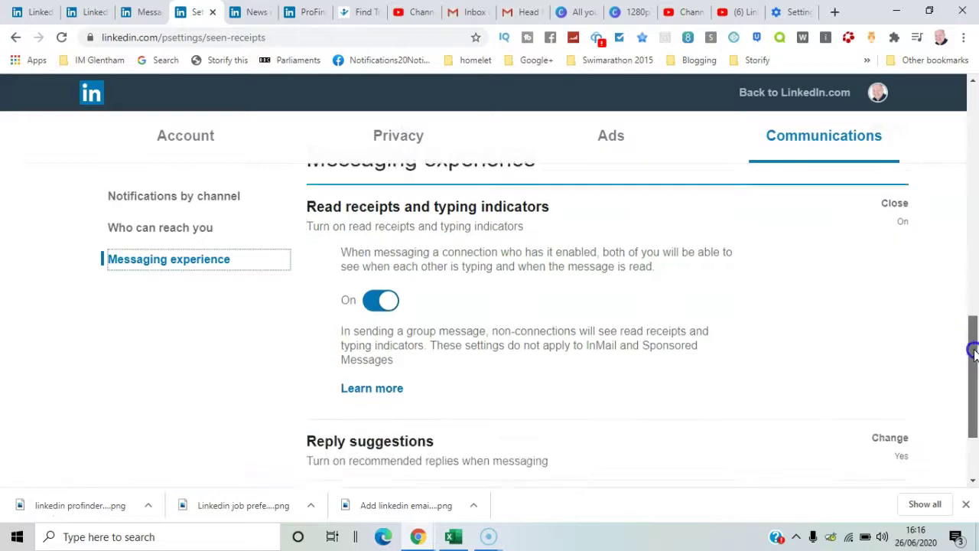
{"action": "left_click", "coordinate": [392, 388]}
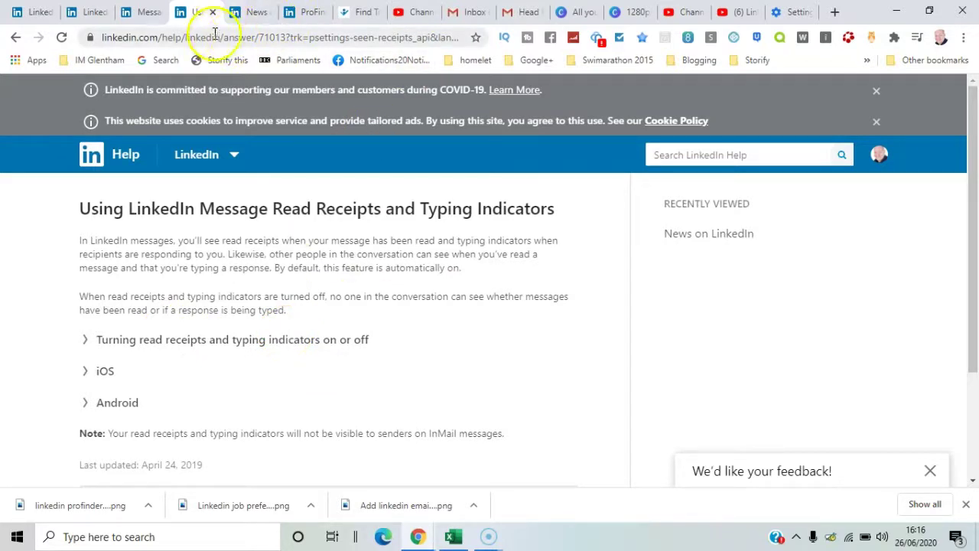
Return from the read receipts help article to the Messaging experience settings
{"action": "left_click", "coordinate": [17, 38]}
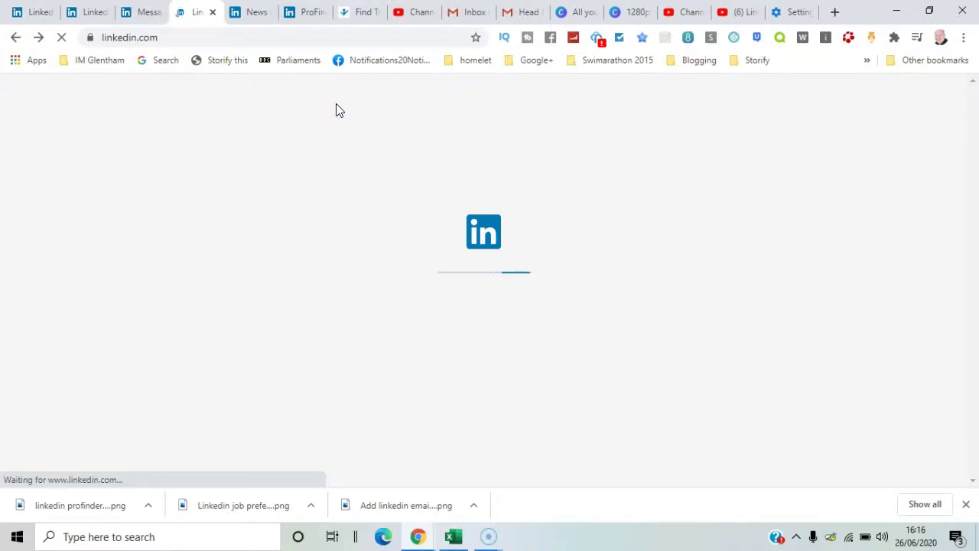
{"action": "left_click", "coordinate": [335, 317]}
{"action": "type", "text": "h"}
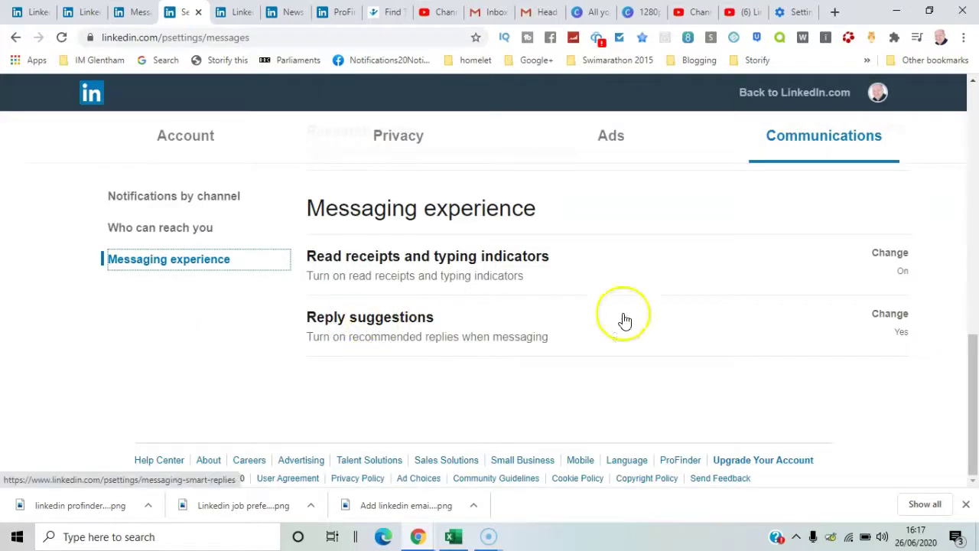
Confirm Reply suggestions is set to Yes, then open Messaging to see the suggested reply chips
{"action": "left_click", "coordinate": [895, 320]}
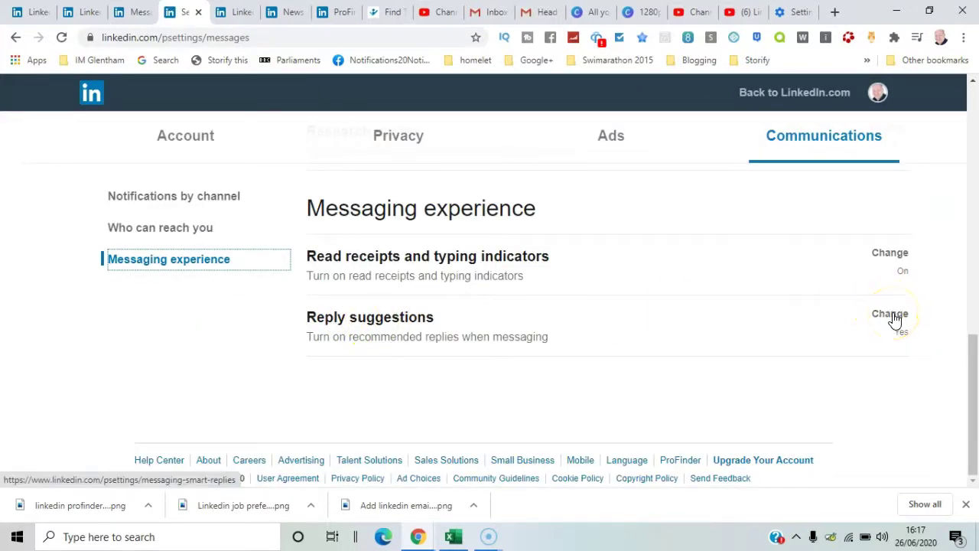
{"action": "left_click", "coordinate": [488, 382]}
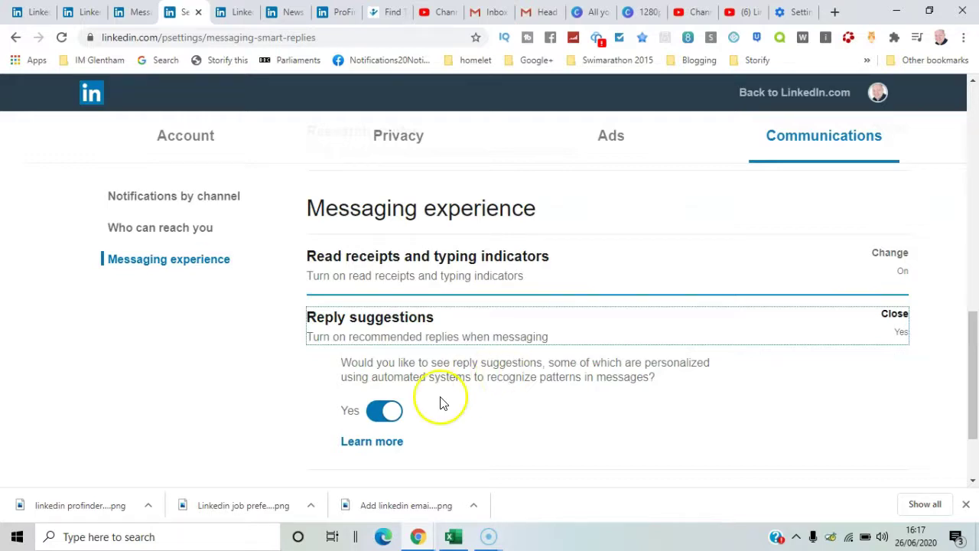
{"action": "left_click", "coordinate": [388, 448]}
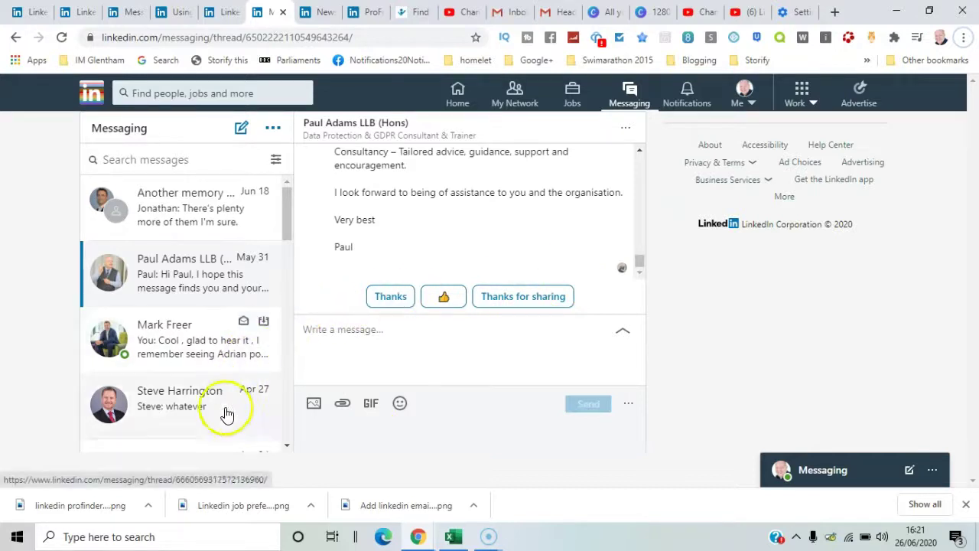
Open another conversation offering Thanks, thumbs-up and Thanks for sharing reply suggestions
{"action": "left_click", "coordinate": [630, 89]}
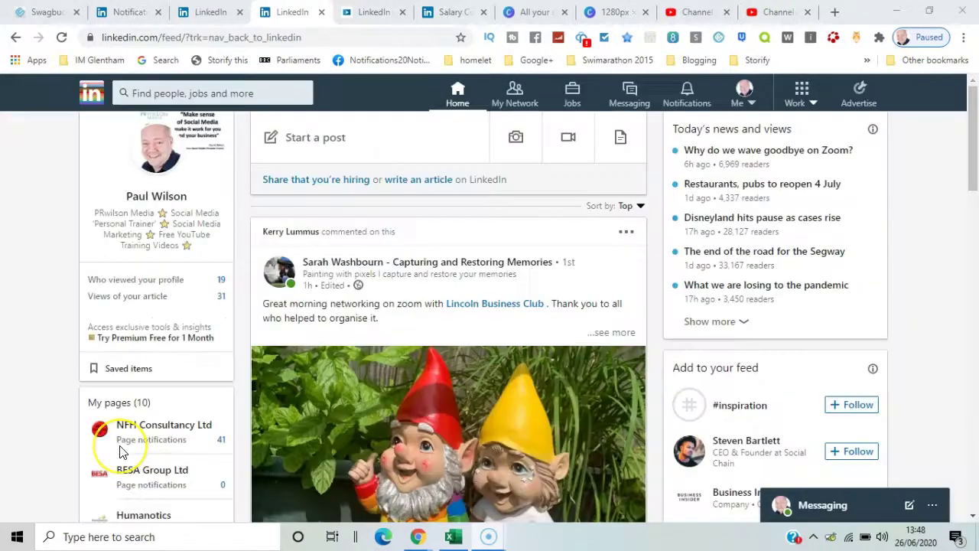
Open Settings & Privacy from the Me menu and switch to the Account settings
{"action": "left_click", "coordinate": [756, 109]}
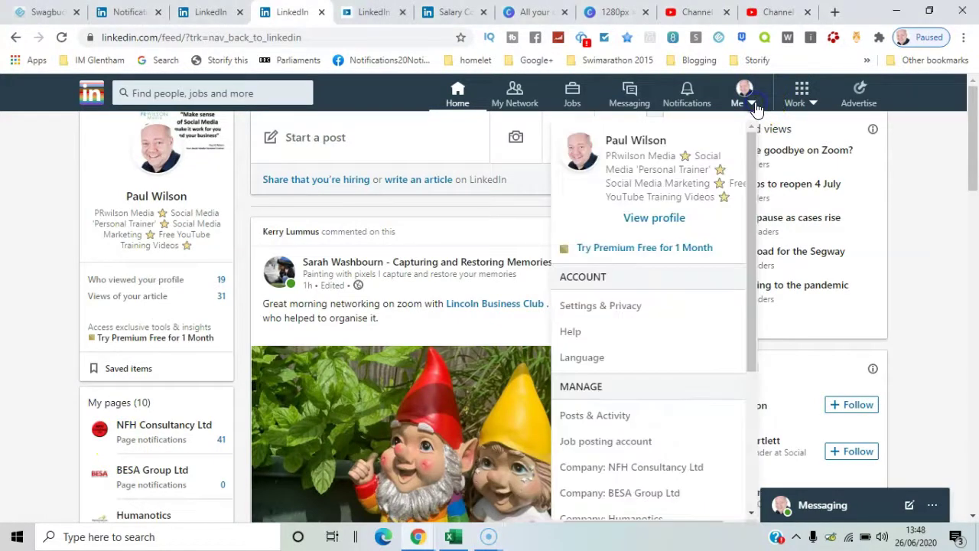
{"action": "left_click", "coordinate": [634, 304]}
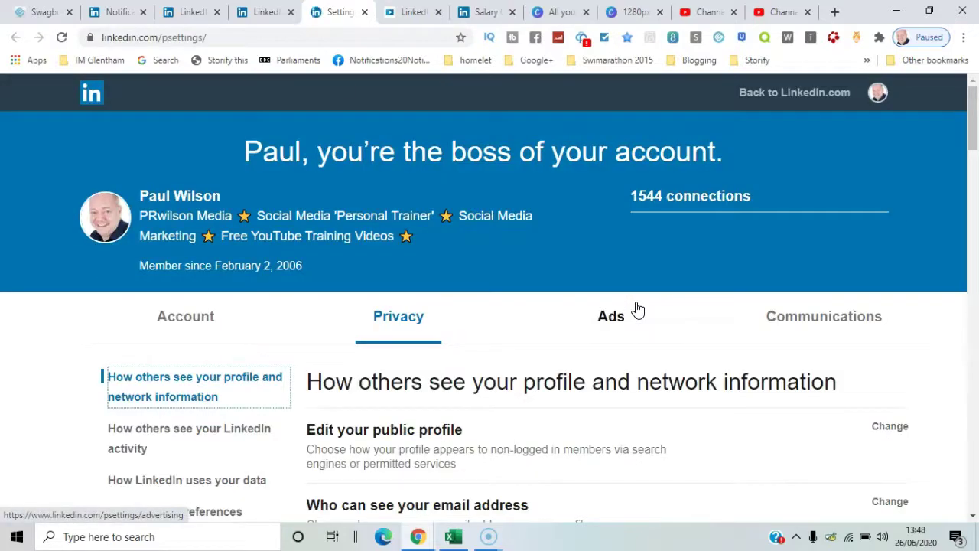
{"action": "left_click", "coordinate": [206, 327]}
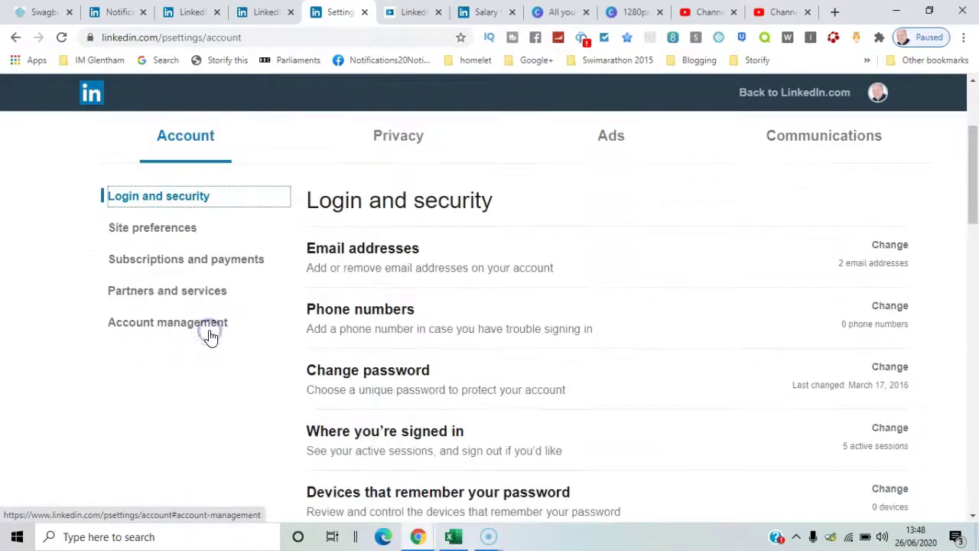
Under Email addresses, enter a new email address and send a verification to it
{"action": "left_click", "coordinate": [890, 247]}
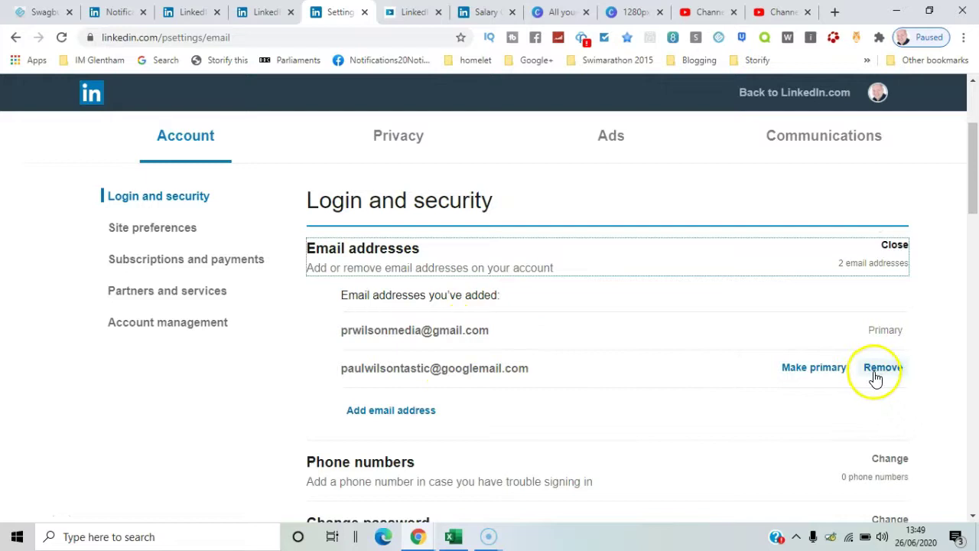
{"action": "left_click", "coordinate": [427, 412]}
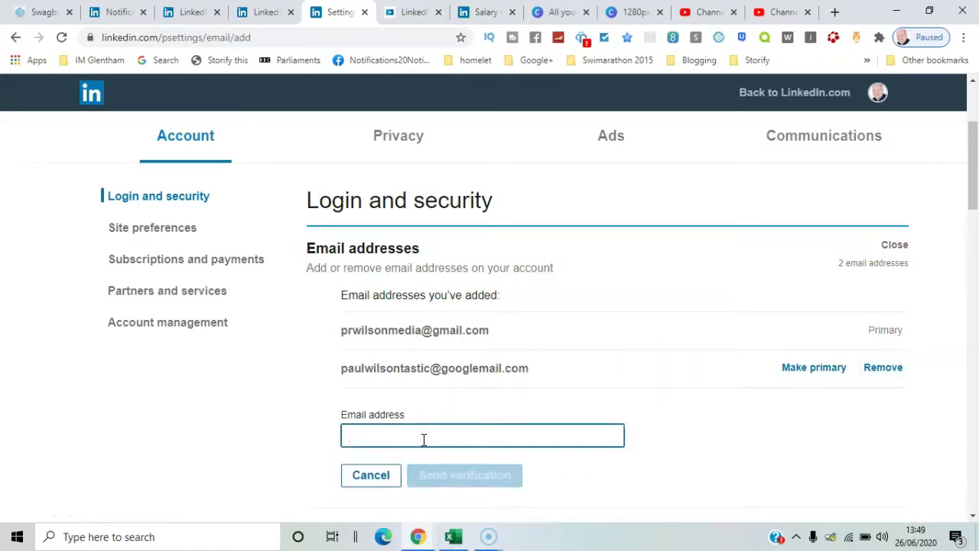
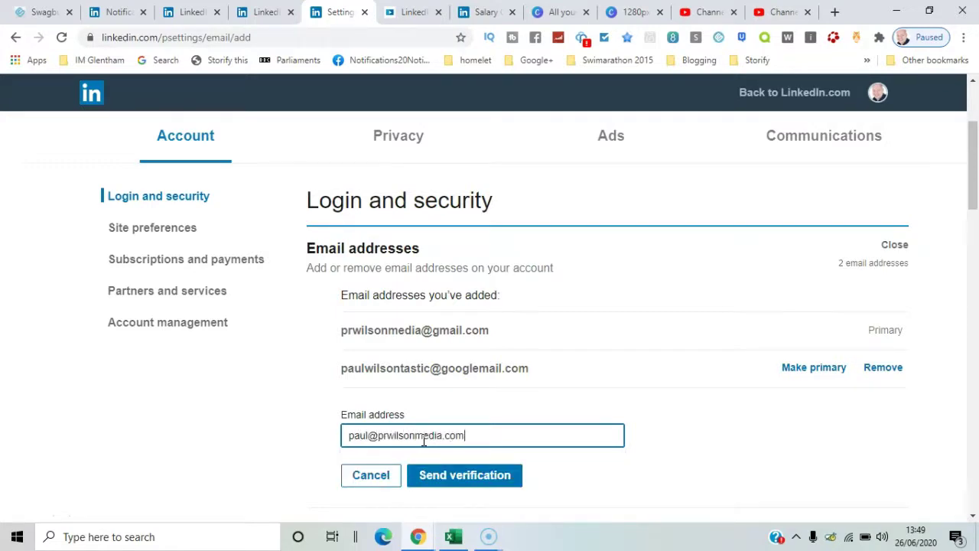
{"action": "left_click", "coordinate": [419, 476]}
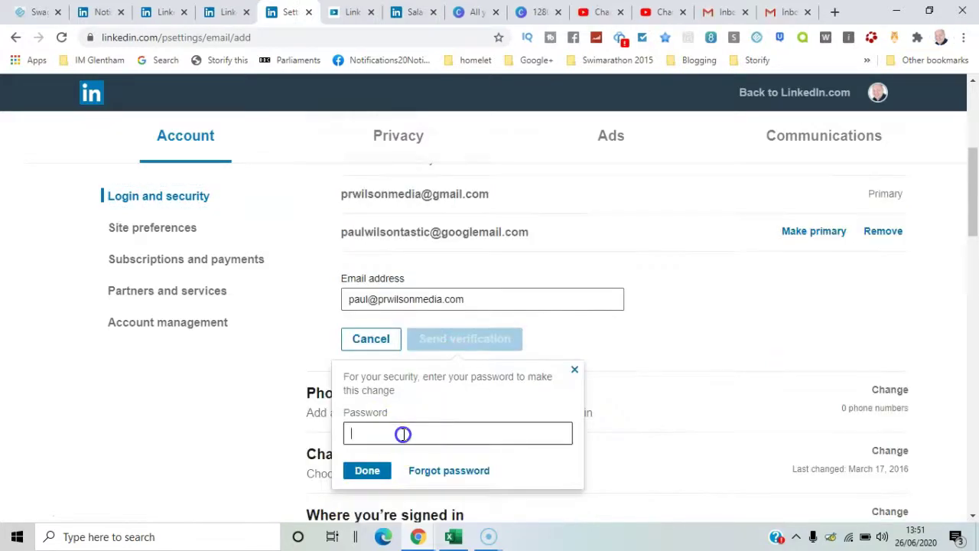
Confirm with the account password, then try Make primary and dismiss the must-confirm notice
{"action": "left_click", "coordinate": [404, 434]}
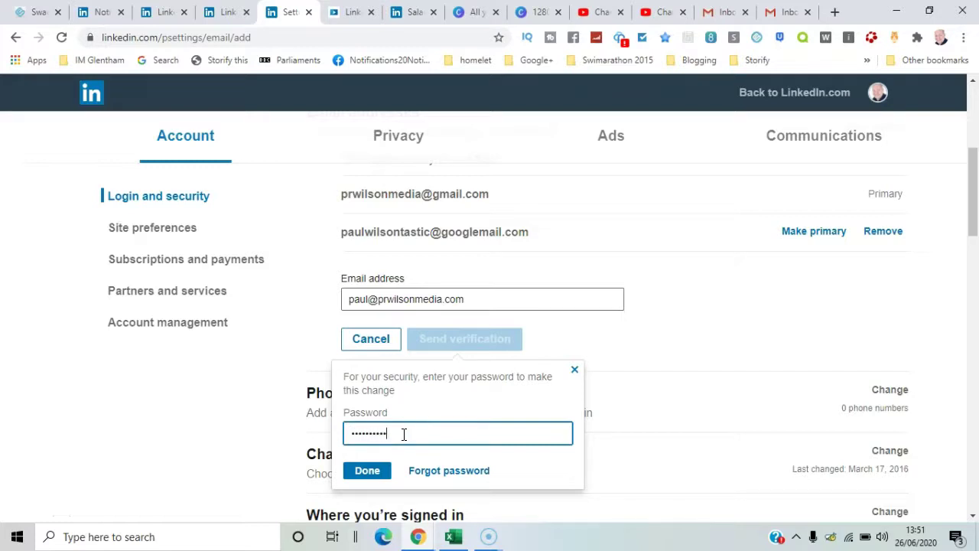
{"action": "left_click", "coordinate": [368, 470]}
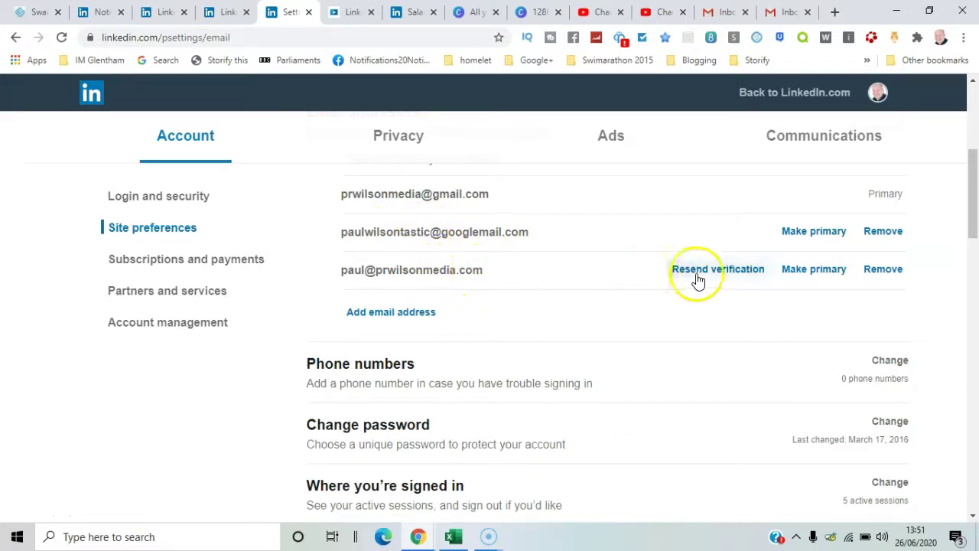
{"action": "left_click", "coordinate": [813, 280]}
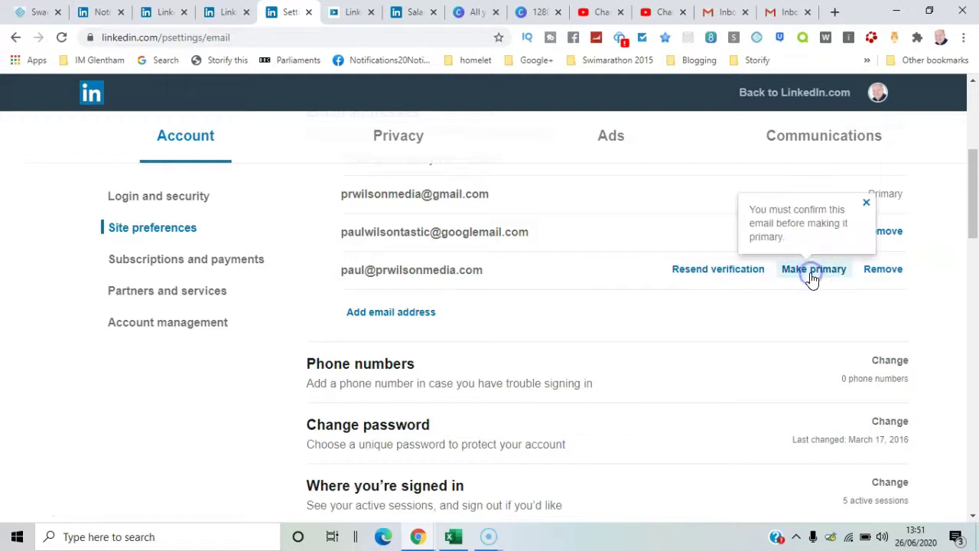
{"action": "left_click", "coordinate": [868, 203]}
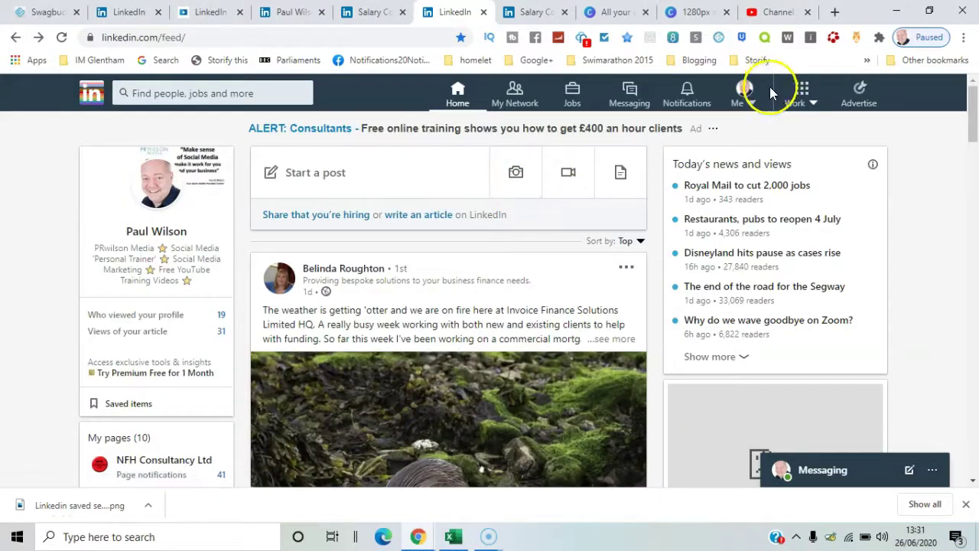
{"action": "left_click", "coordinate": [754, 107]}
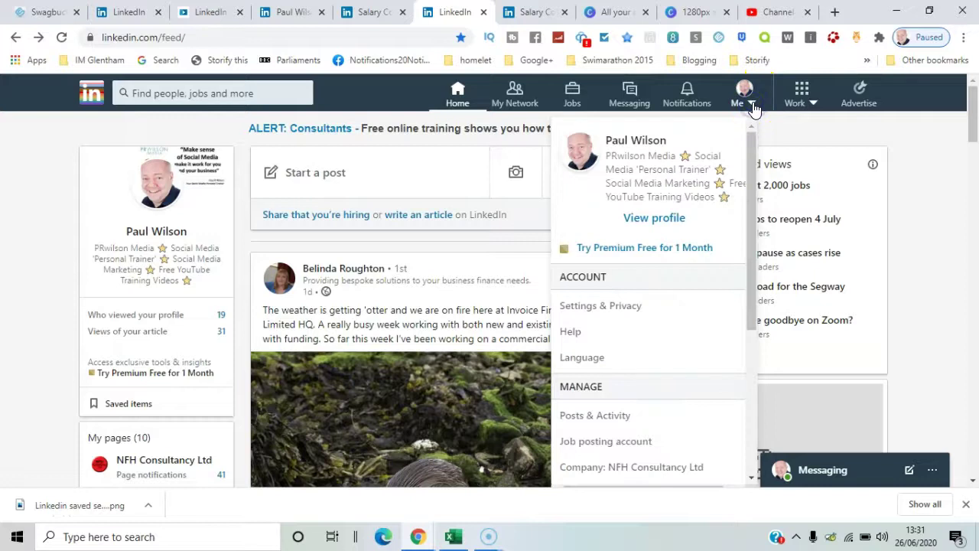
{"action": "left_click", "coordinate": [656, 218]}
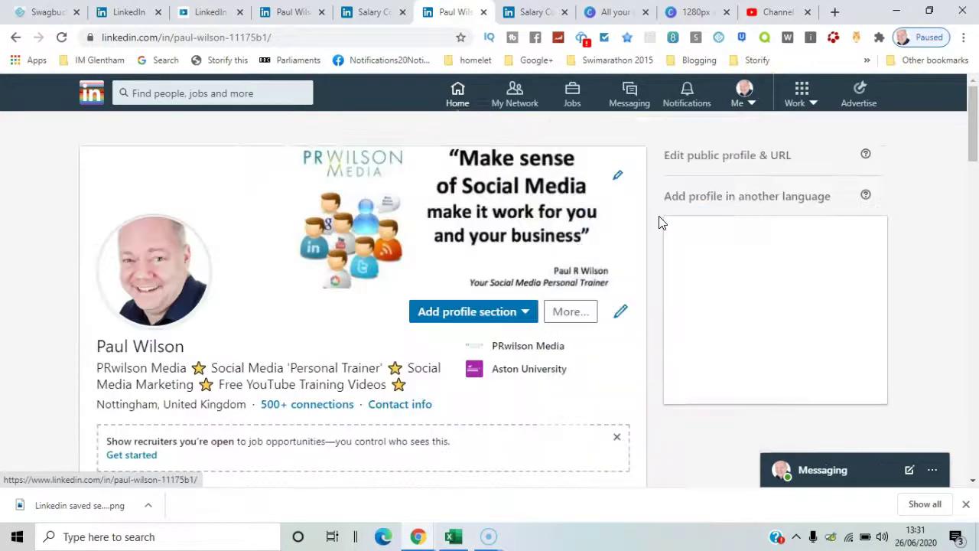
{"action": "left_click_drag", "start_coordinate": [973, 122], "coordinate": [975, 221]}
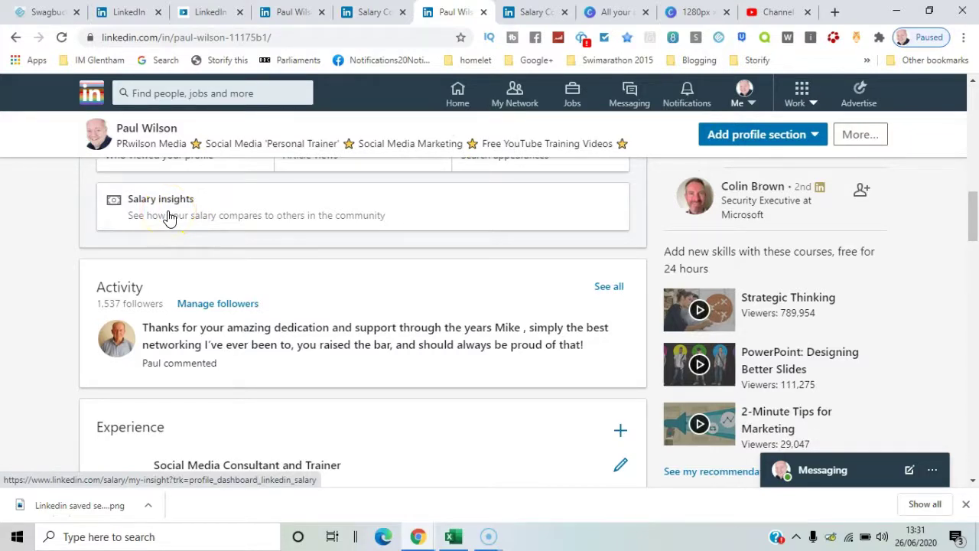
{"action": "left_click", "coordinate": [168, 218]}
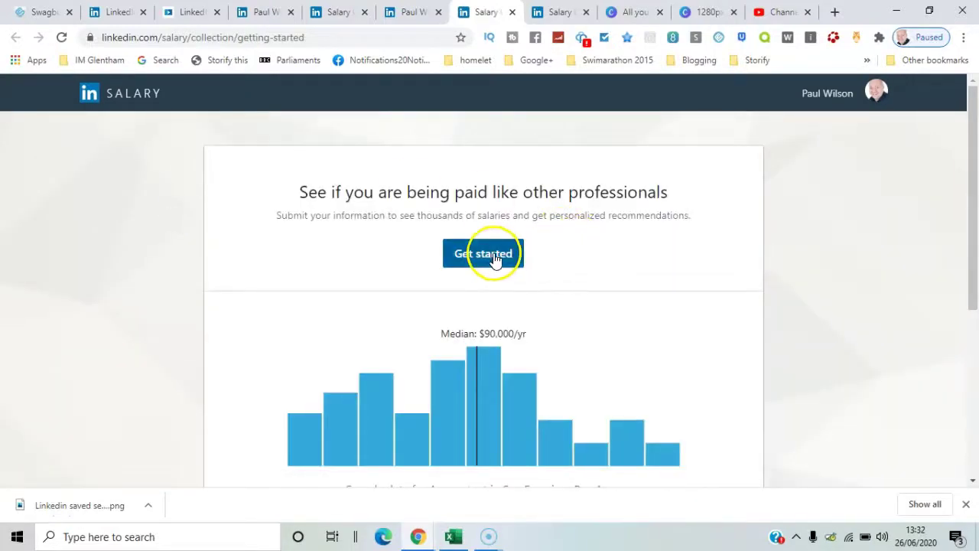
{"action": "left_click_drag", "start_coordinate": [976, 178], "coordinate": [956, 188]}
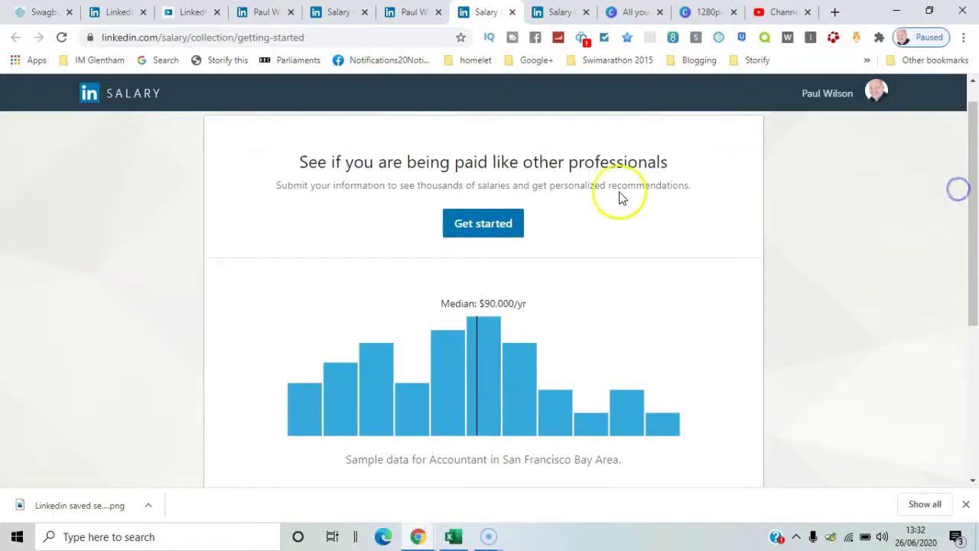
Start the salary survey and set the job location to West Midlands, United Kingdom
{"action": "left_click", "coordinate": [500, 231]}
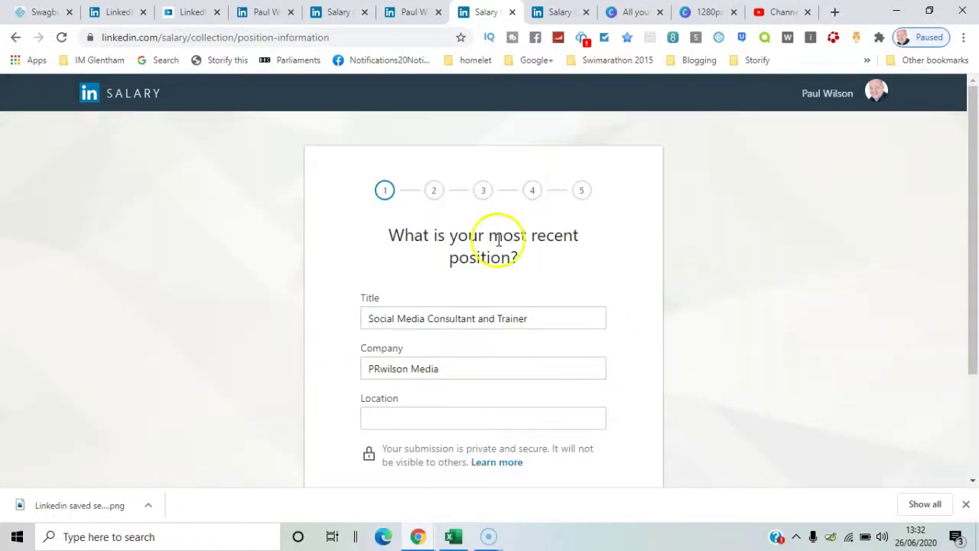
{"action": "left_click", "coordinate": [416, 413]}
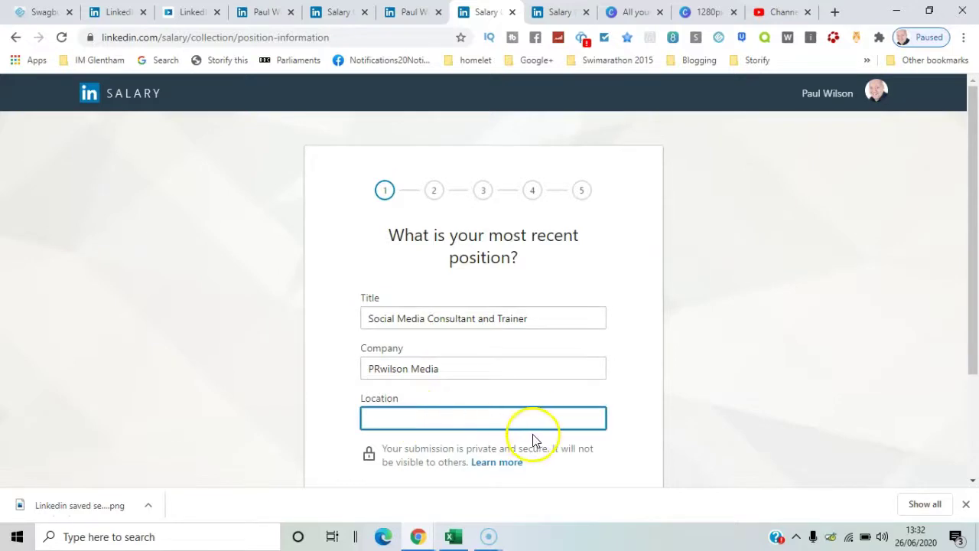
{"action": "type", "text": "united kingo"}
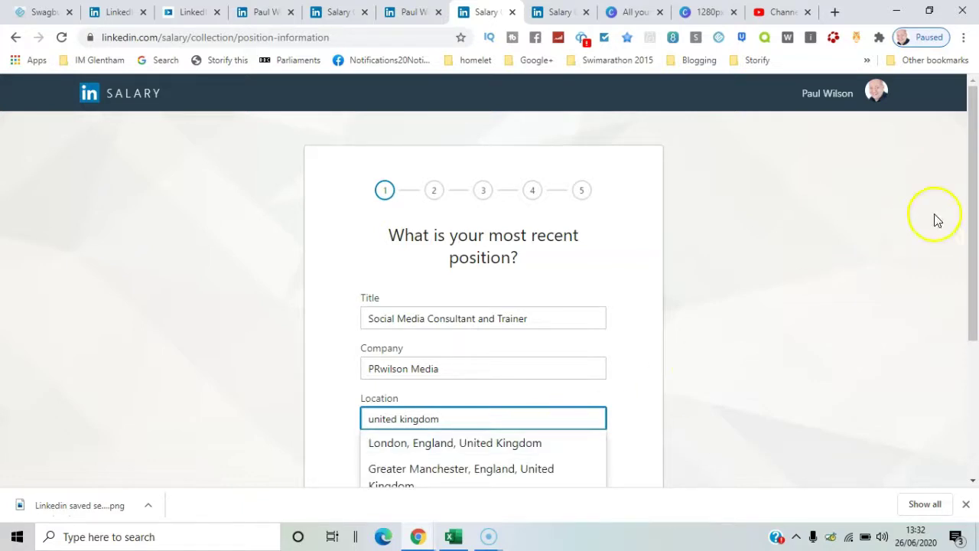
{"action": "left_click_drag", "start_coordinate": [974, 222], "coordinate": [974, 310]}
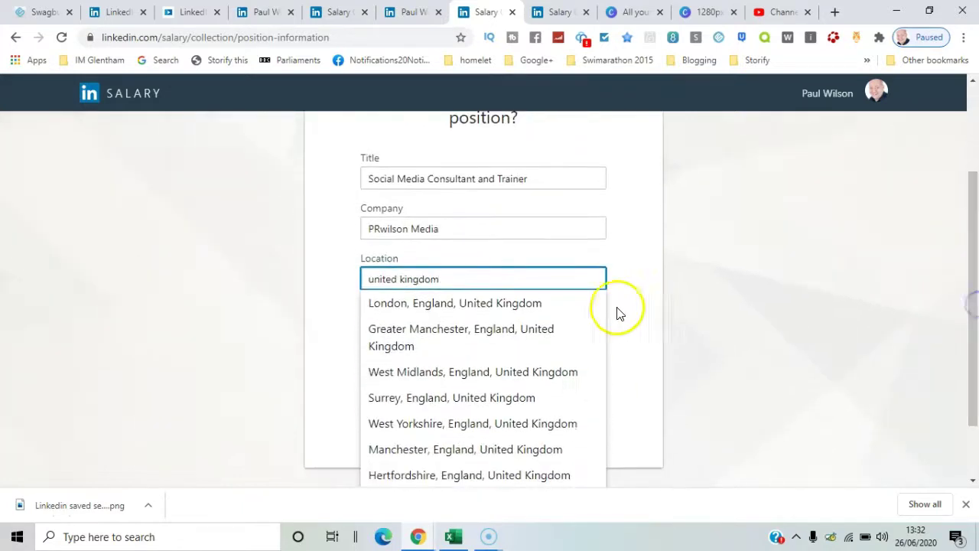
{"action": "left_click", "coordinate": [520, 375]}
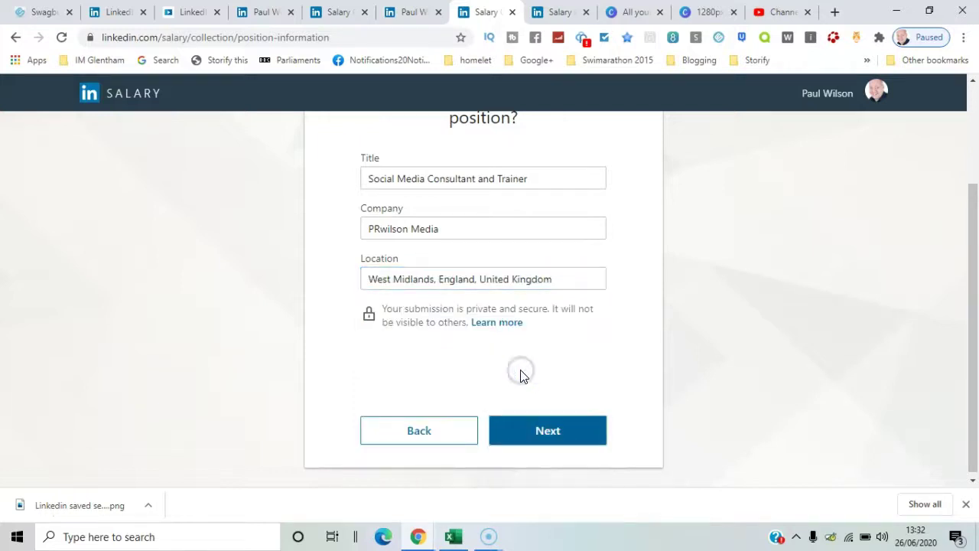
{"action": "left_click", "coordinate": [555, 434]}
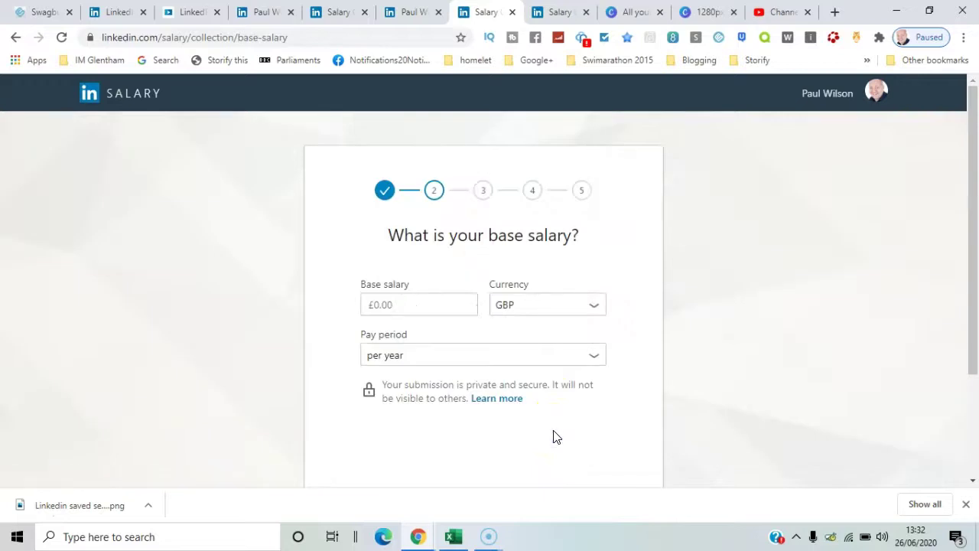
Enter a £40,000 base salary with the pay period per year
{"action": "left_click", "coordinate": [433, 307]}
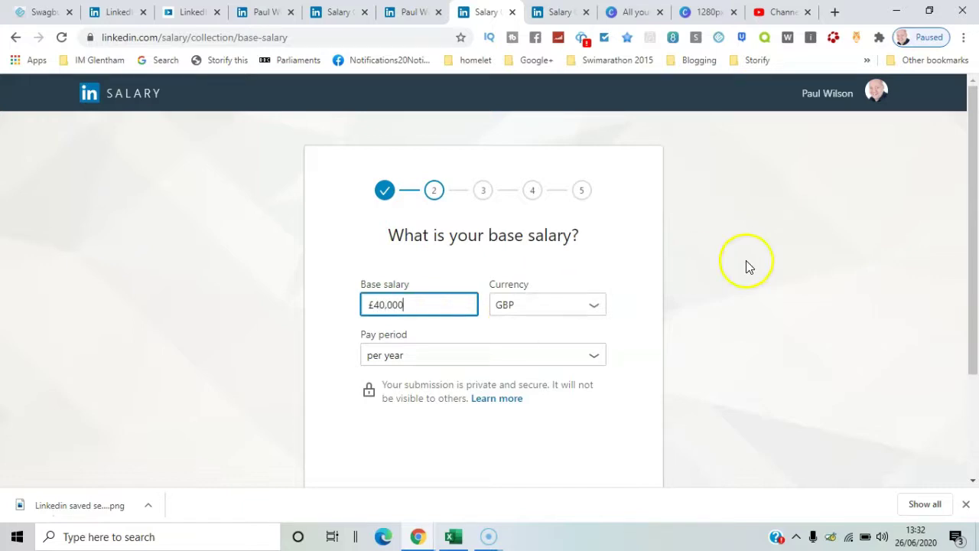
{"action": "left_click_drag", "start_coordinate": [971, 225], "coordinate": [974, 268]}
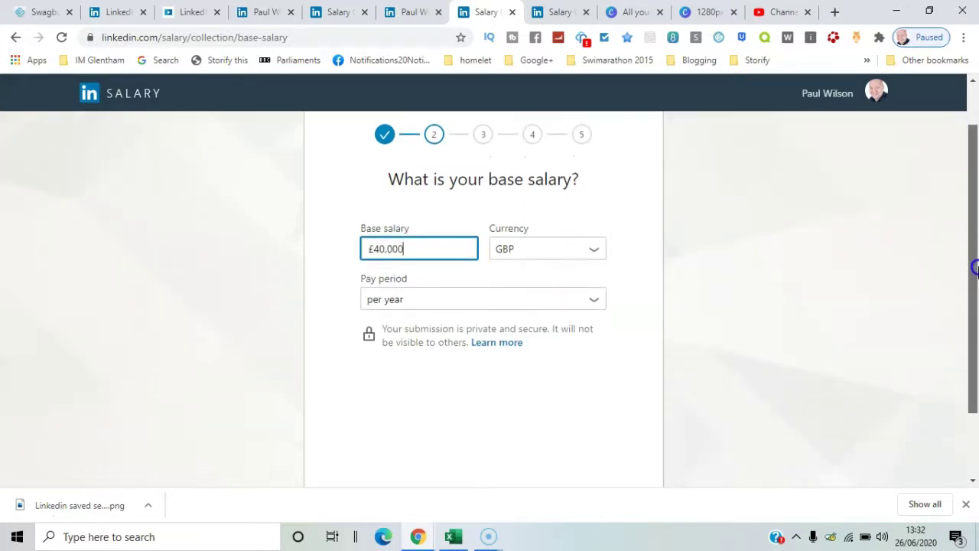
{"action": "left_click", "coordinate": [501, 293]}
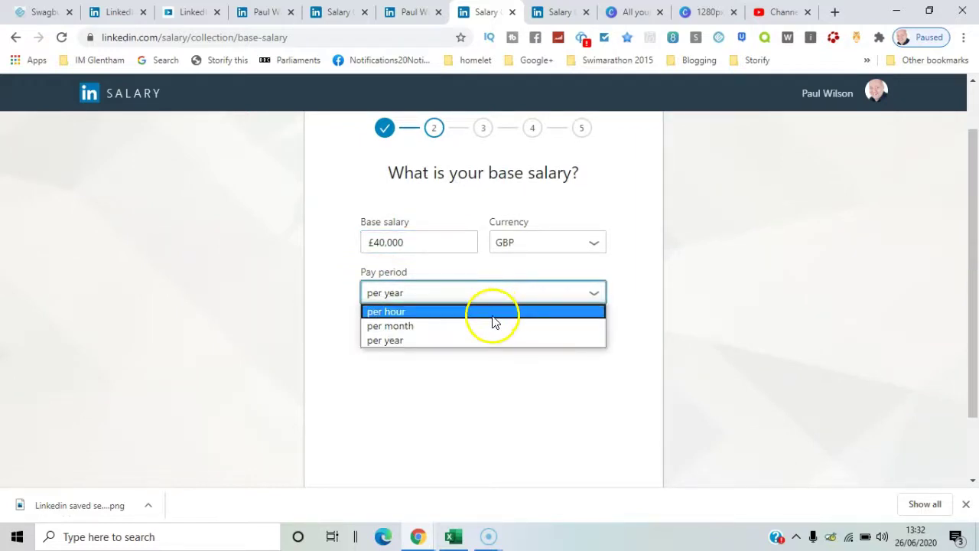
{"action": "left_click", "coordinate": [492, 341]}
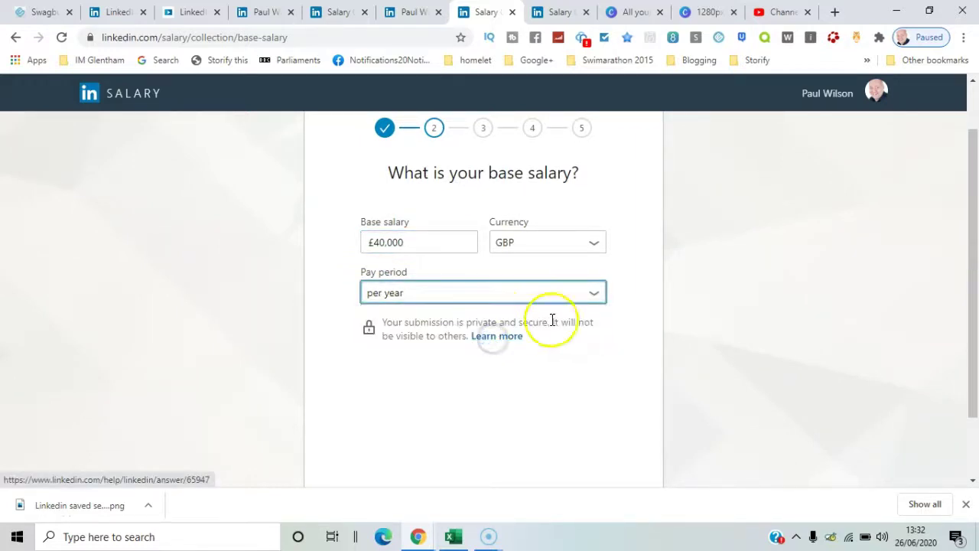
{"action": "scroll", "coordinate": [667, 367], "scroll_direction": "down", "scroll_amount": 2}
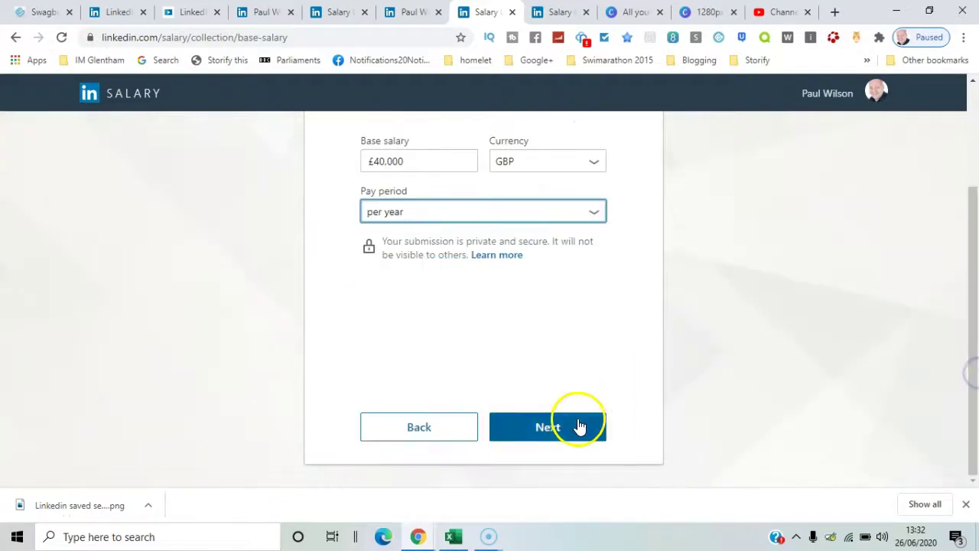
{"action": "left_click", "coordinate": [579, 425]}
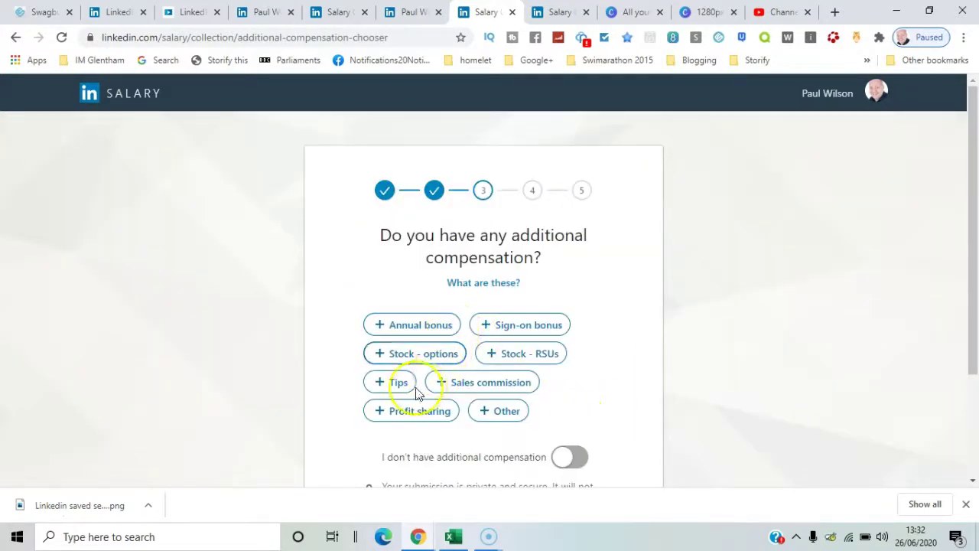
State that there is no additional compensation
{"action": "left_click", "coordinate": [576, 457]}
{"action": "left_click_drag", "start_coordinate": [977, 247], "coordinate": [969, 346]}
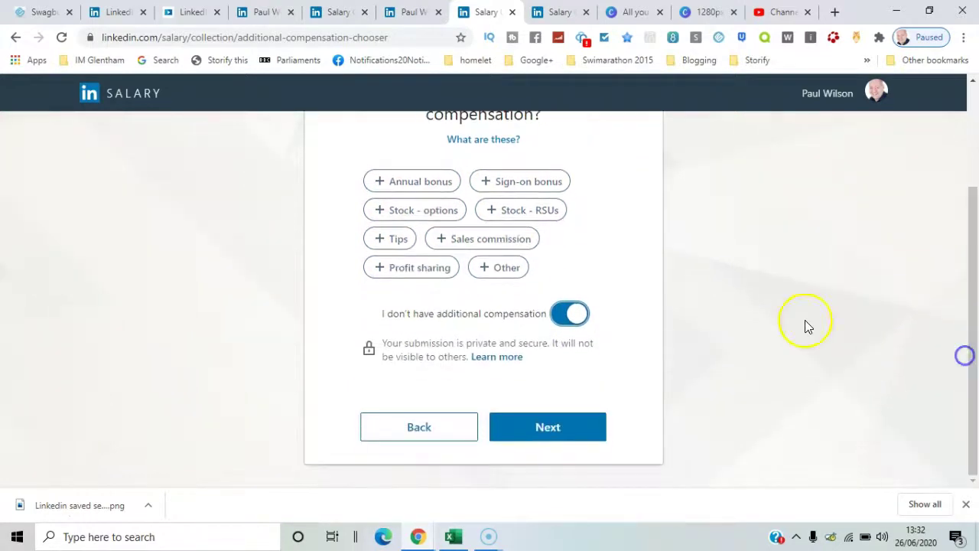
{"action": "left_click", "coordinate": [589, 422]}
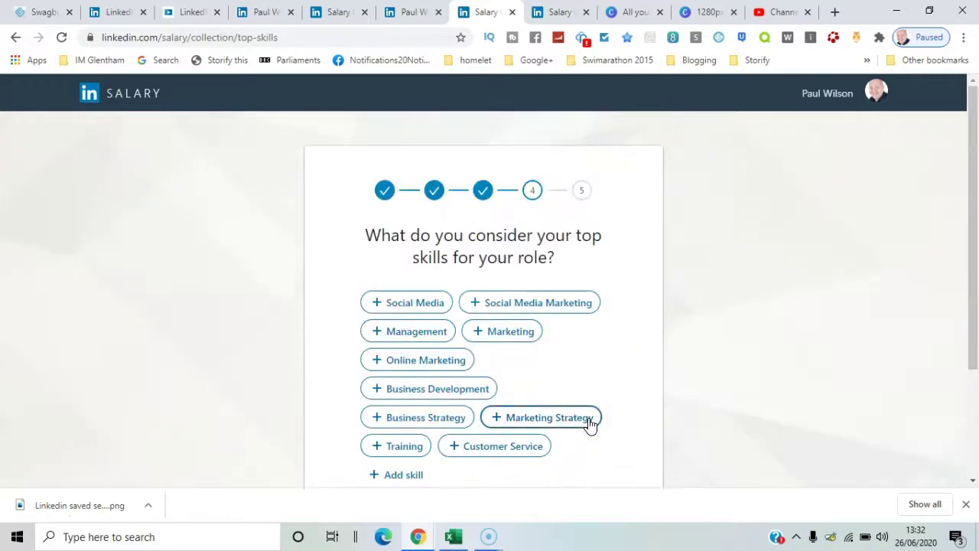
Choose Social Media, Social Media Marketing, Business Strategy and Marketing Strategy as top skills
{"action": "left_click", "coordinate": [420, 300]}
{"action": "left_click", "coordinate": [519, 306]}
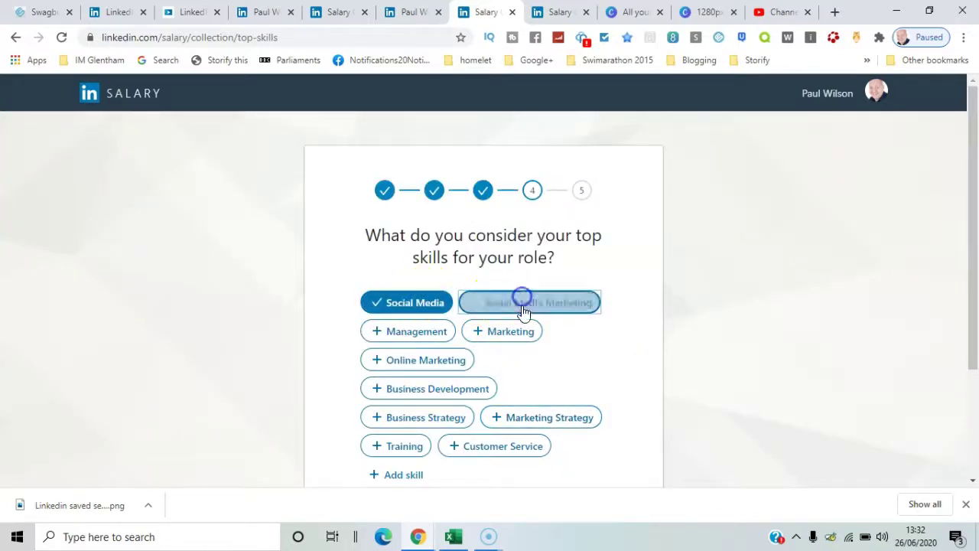
{"action": "left_click", "coordinate": [437, 420]}
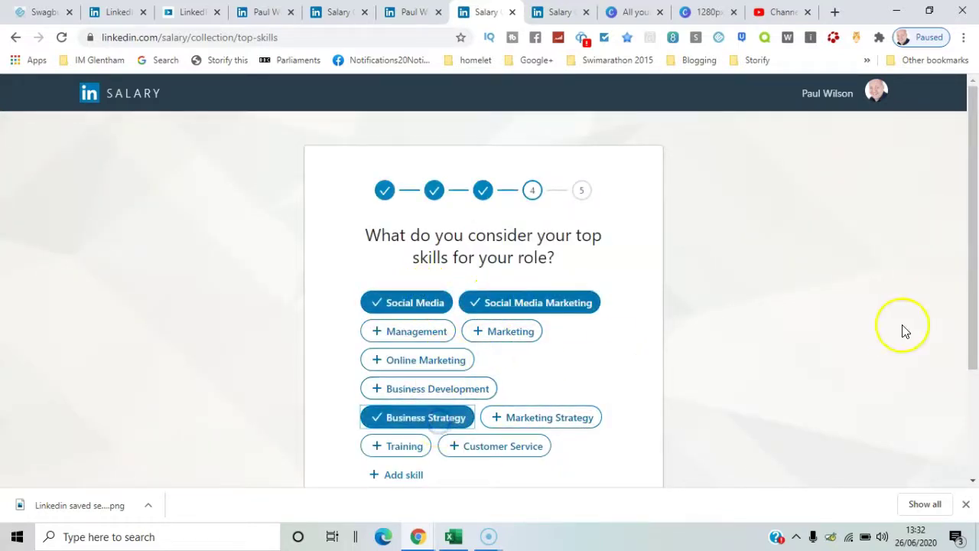
{"action": "left_click", "coordinate": [554, 422]}
{"action": "left_click_drag", "start_coordinate": [964, 296], "coordinate": [966, 422]}
{"action": "left_click", "coordinate": [576, 413]}
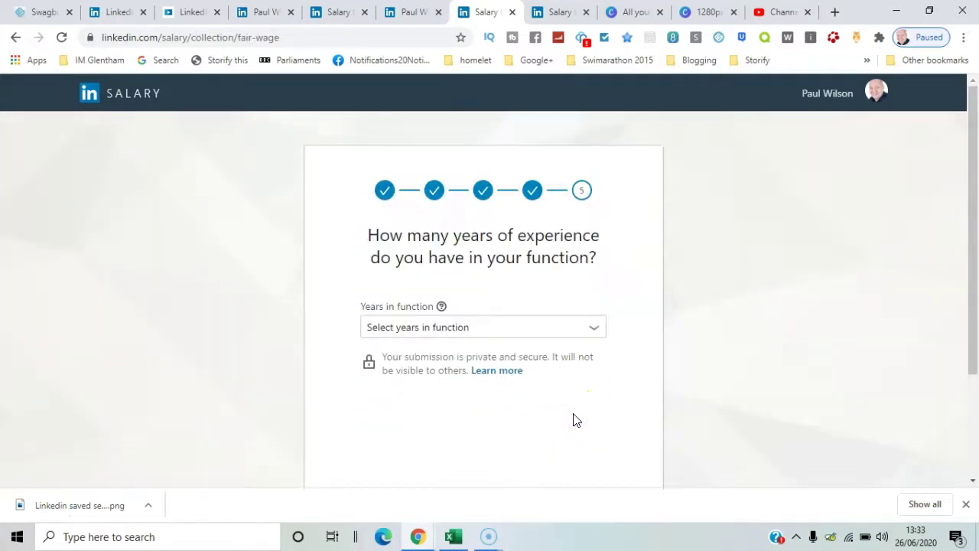
Set experience to 10 years and submit the salary survey
{"action": "left_click", "coordinate": [564, 331]}
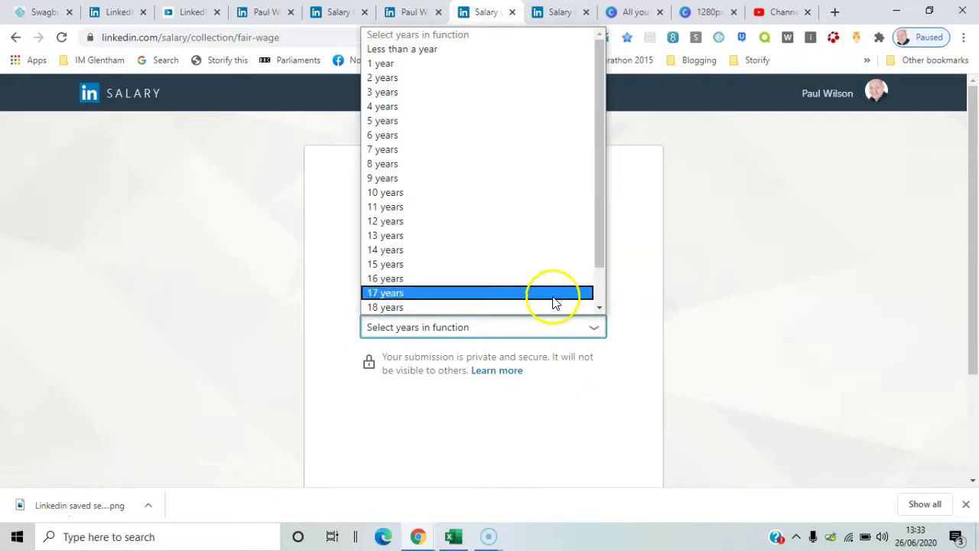
{"action": "left_click", "coordinate": [526, 192]}
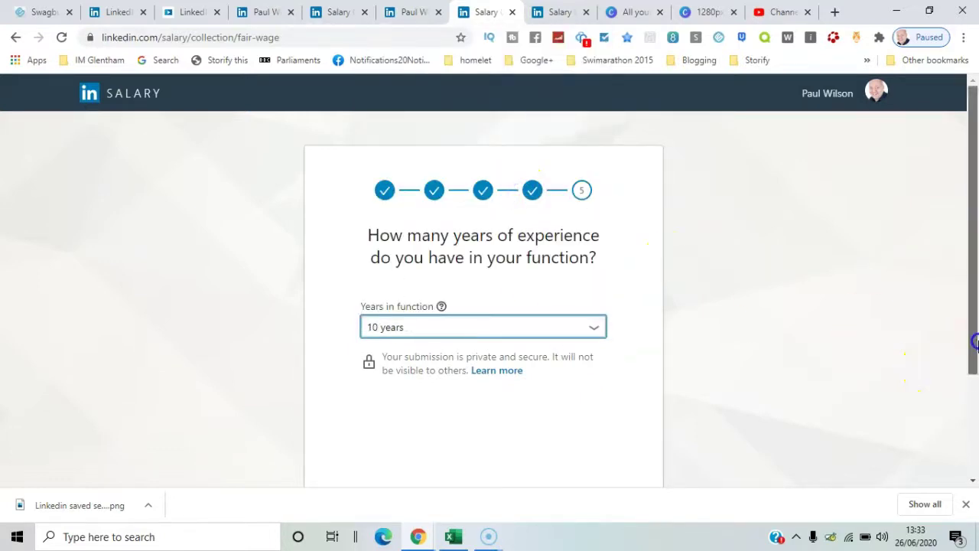
{"action": "left_click_drag", "start_coordinate": [974, 338], "coordinate": [817, 436]}
{"action": "left_click", "coordinate": [598, 429]}
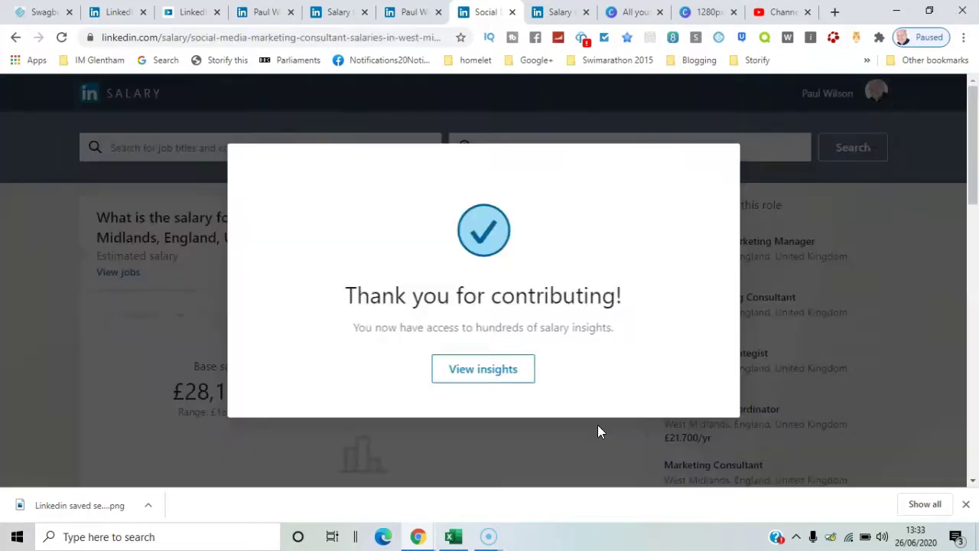
View the Social Media Marketing Consultant salary insights, then go back to the home feed
{"action": "left_click", "coordinate": [522, 370]}
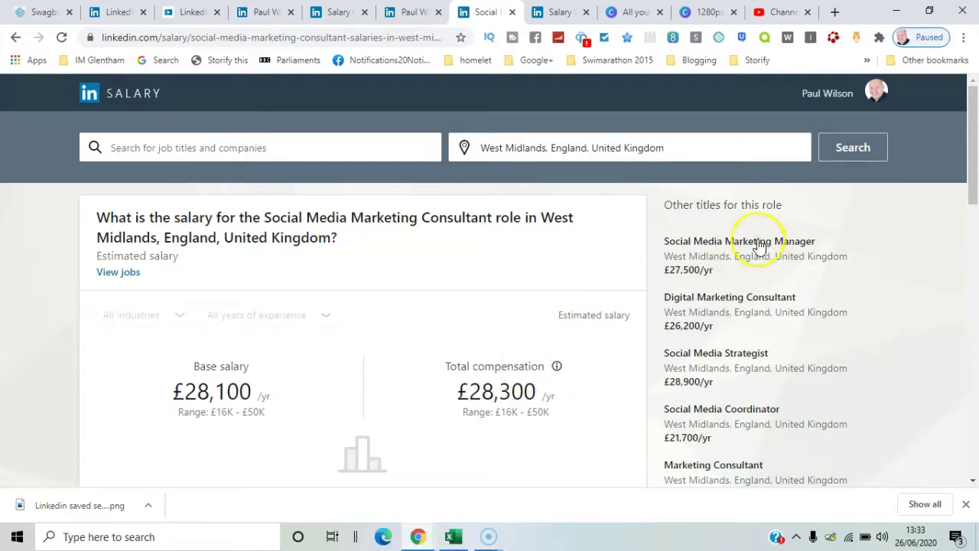
{"action": "left_click_drag", "start_coordinate": [970, 120], "coordinate": [876, 136]}
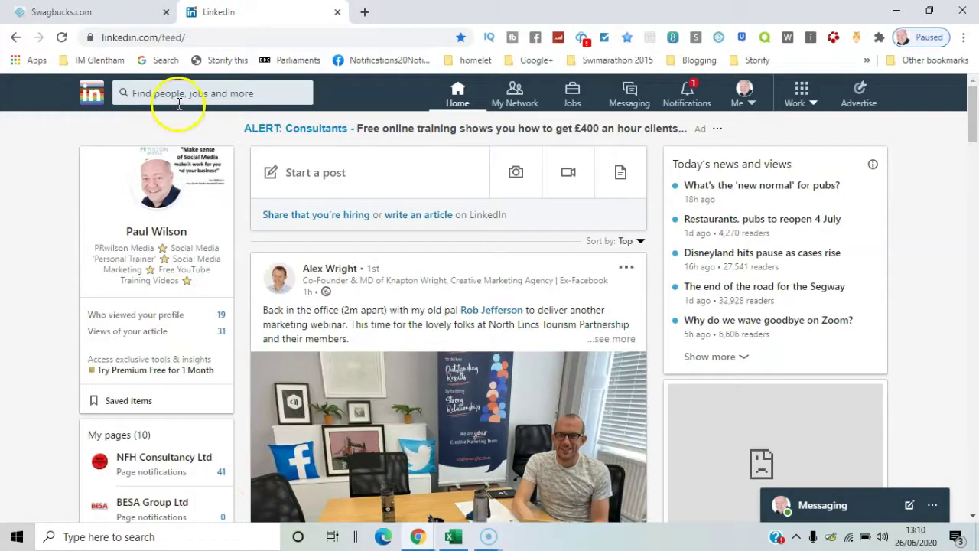
Search LinkedIn for 'social media training' and narrow the results to People
{"action": "left_click", "coordinate": [179, 99]}
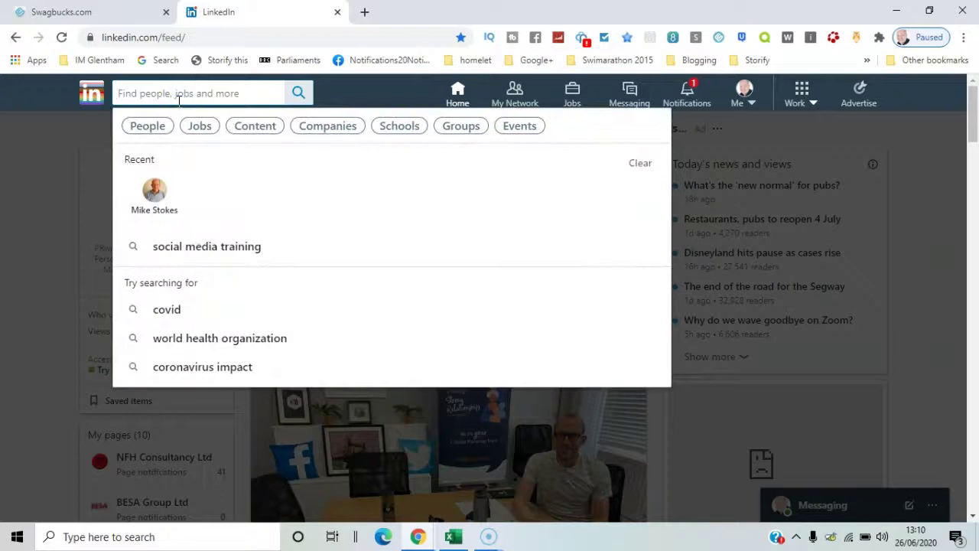
{"action": "type", "text": "soci"}
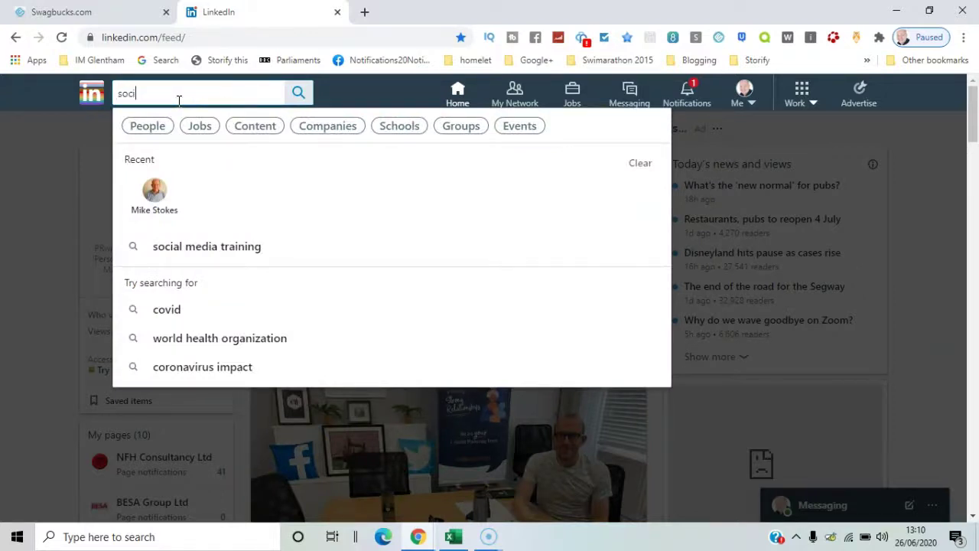
{"action": "type", "text": "al media toa"}
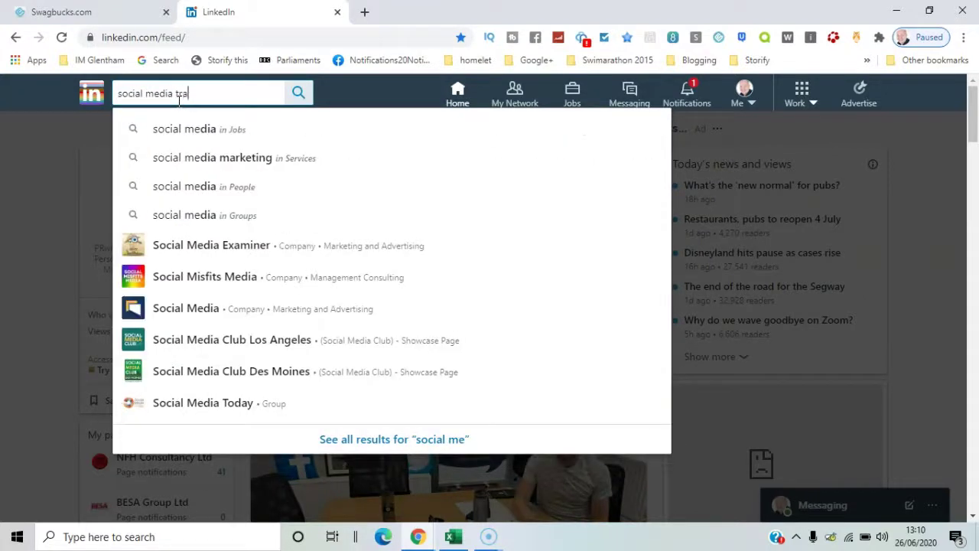
{"action": "type", "text": "ining"}
{"action": "key", "text": "Return"}
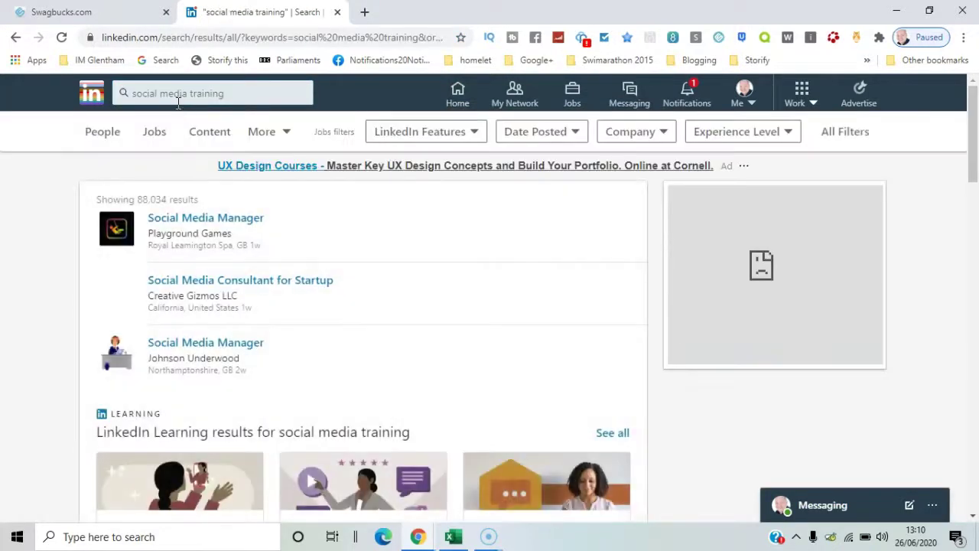
{"action": "left_click", "coordinate": [108, 137]}
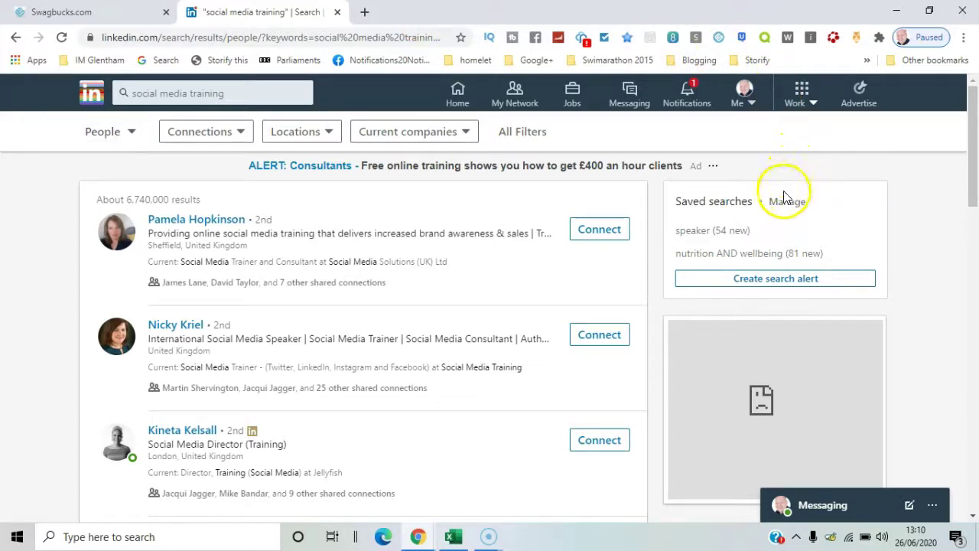
Create a search alert for 'social media training' with Weekly frequency and Email notification, and save it
{"action": "left_click", "coordinate": [774, 281]}
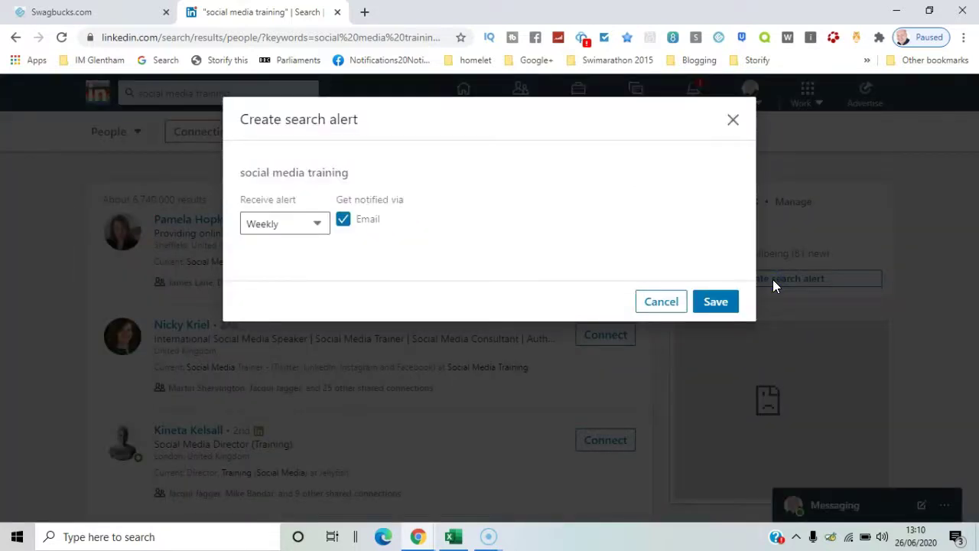
{"action": "left_click", "coordinate": [313, 227]}
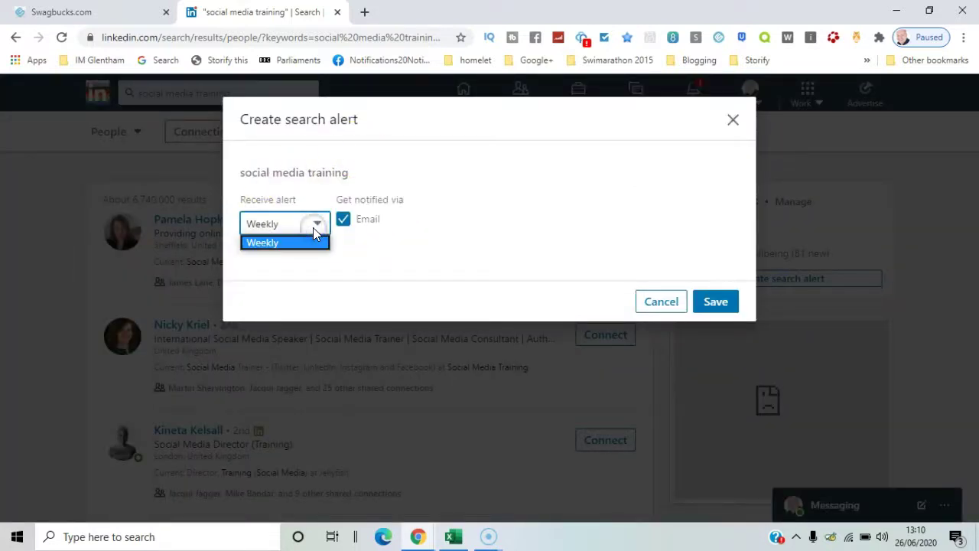
{"action": "left_click", "coordinate": [312, 227]}
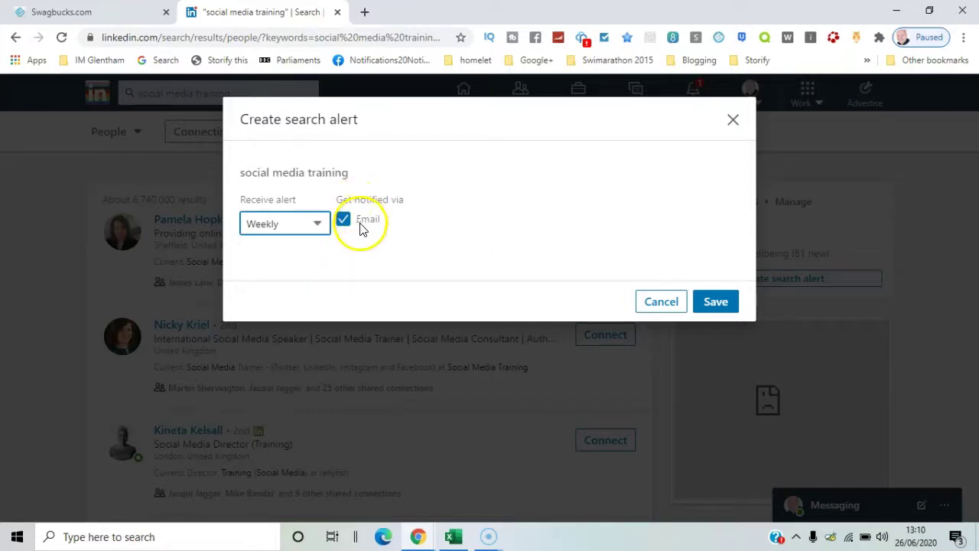
{"action": "left_click", "coordinate": [343, 222]}
{"action": "left_click", "coordinate": [342, 222]}
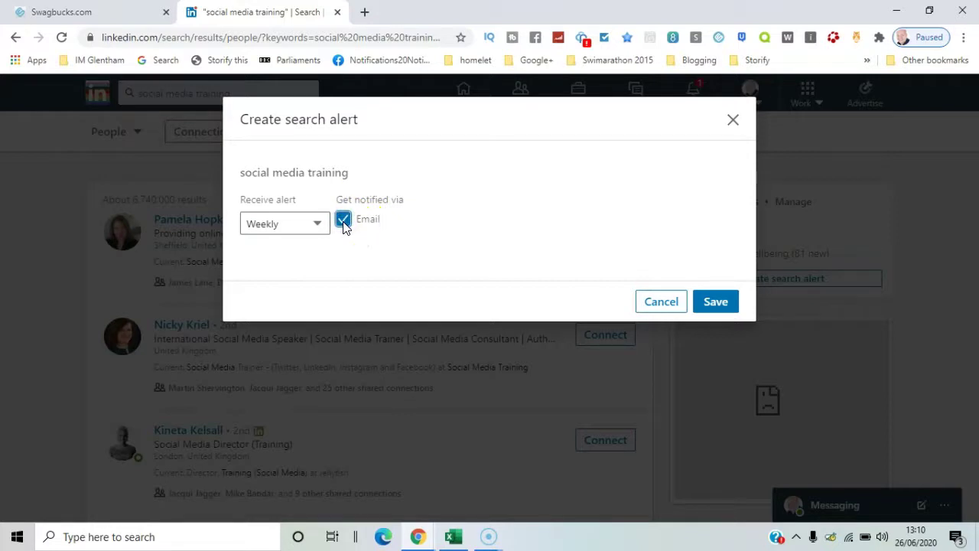
{"action": "left_click", "coordinate": [716, 302]}
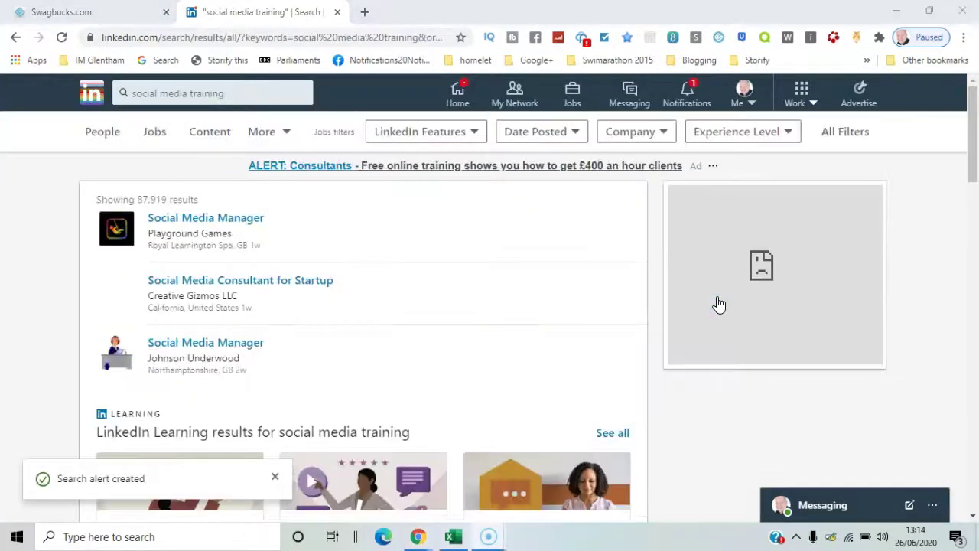
{"action": "left_click", "coordinate": [257, 87]}
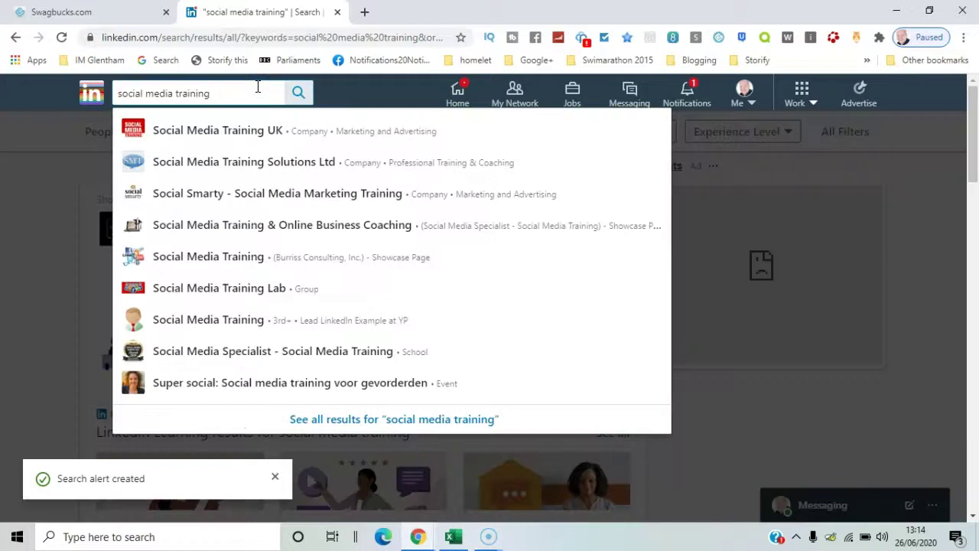
{"action": "left_click", "coordinate": [298, 92]}
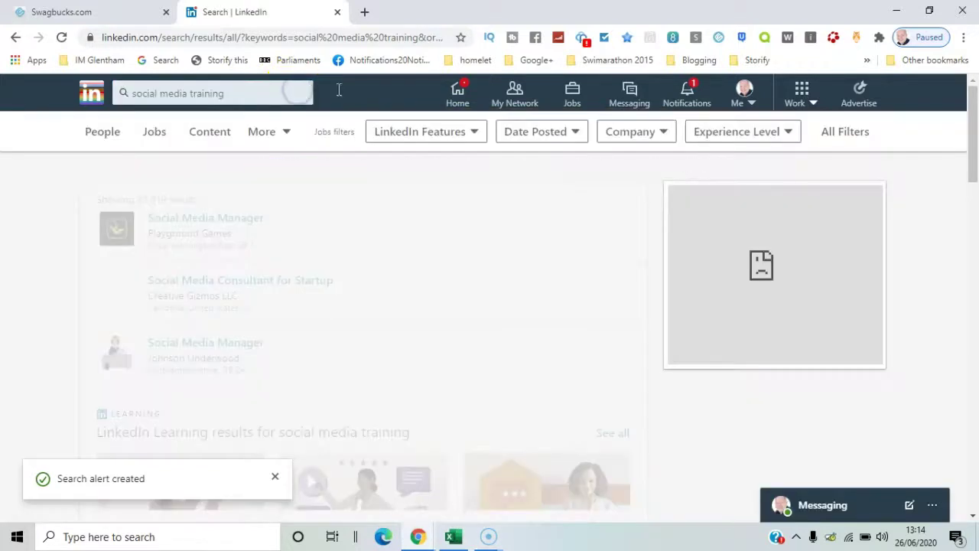
{"action": "left_click", "coordinate": [475, 134]}
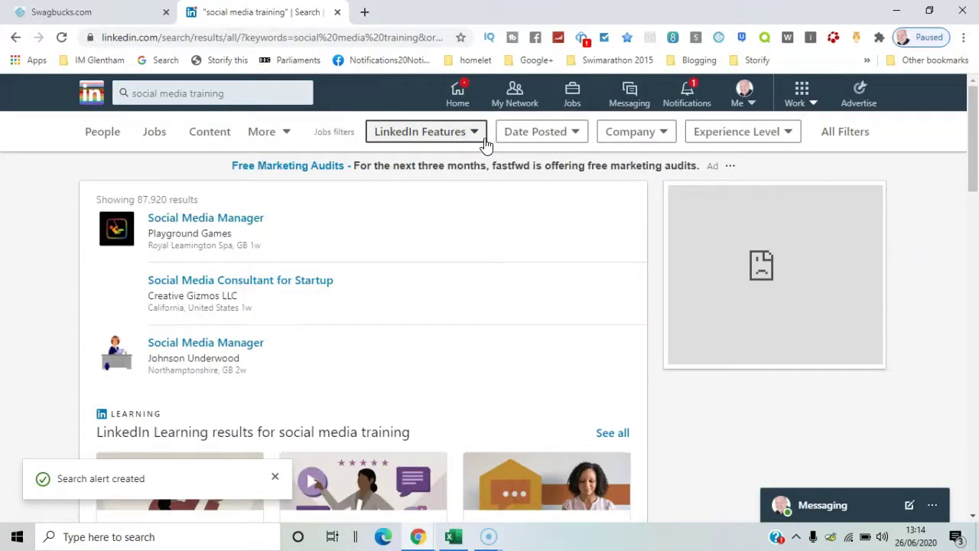
{"action": "left_click", "coordinate": [531, 144]}
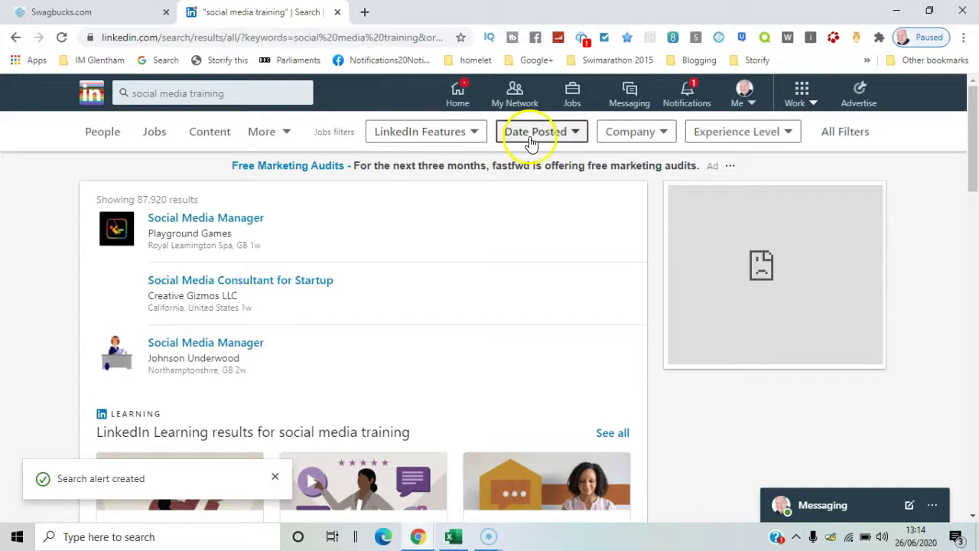
{"action": "left_click", "coordinate": [574, 138]}
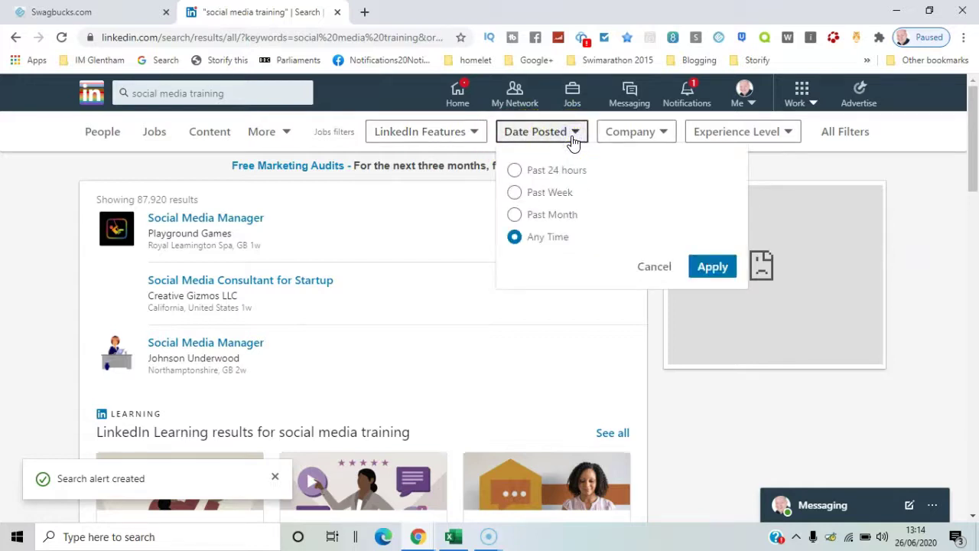
{"action": "left_click", "coordinate": [655, 135]}
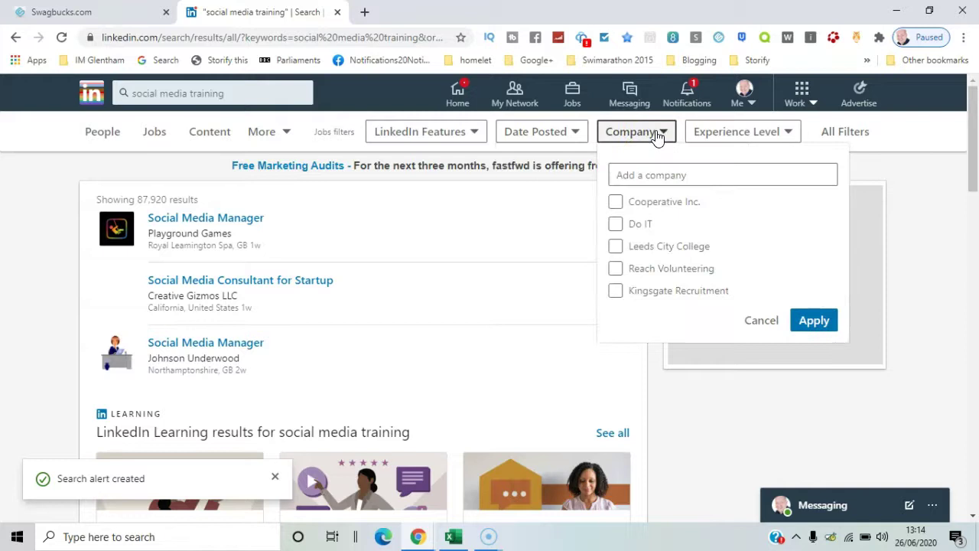
{"action": "left_click", "coordinate": [782, 132]}
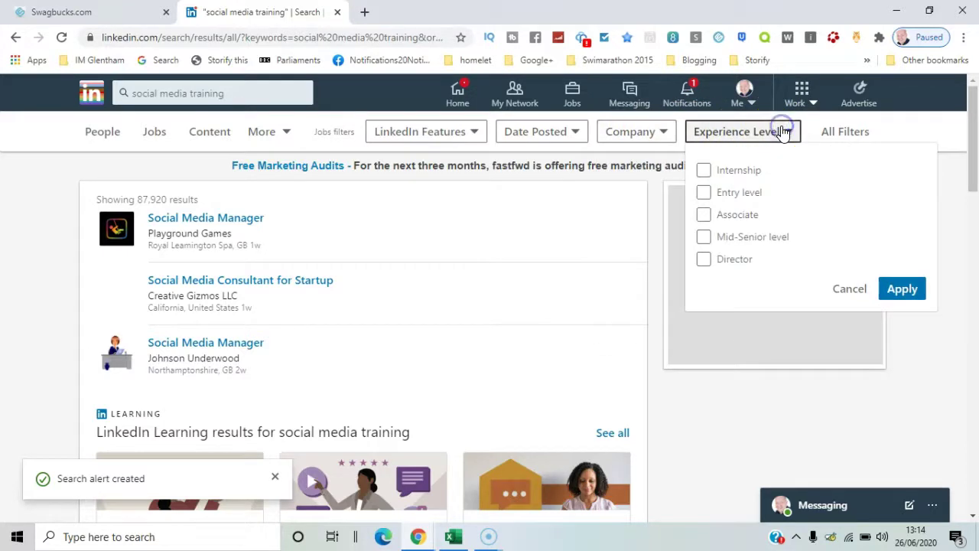
{"action": "left_click", "coordinate": [759, 205]}
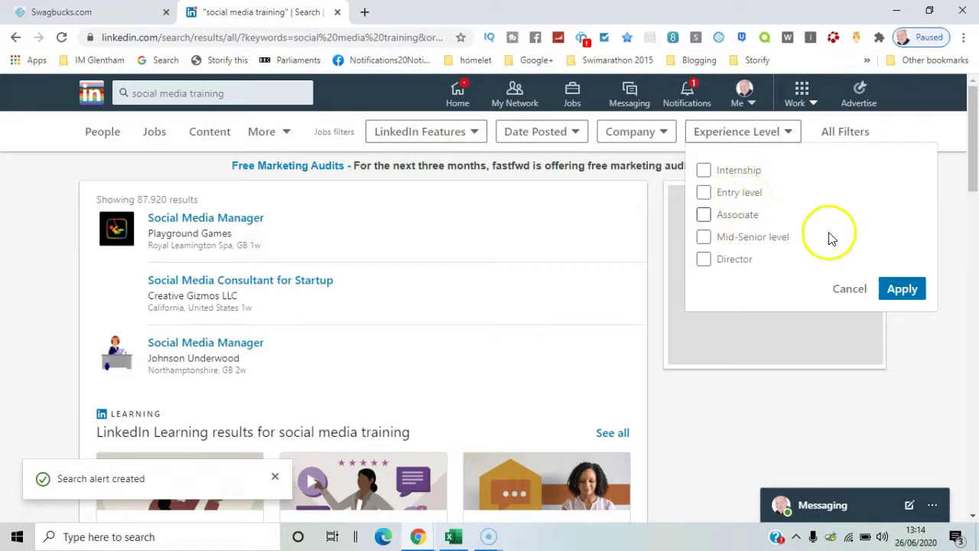
{"action": "left_click_drag", "start_coordinate": [975, 149], "coordinate": [972, 128]}
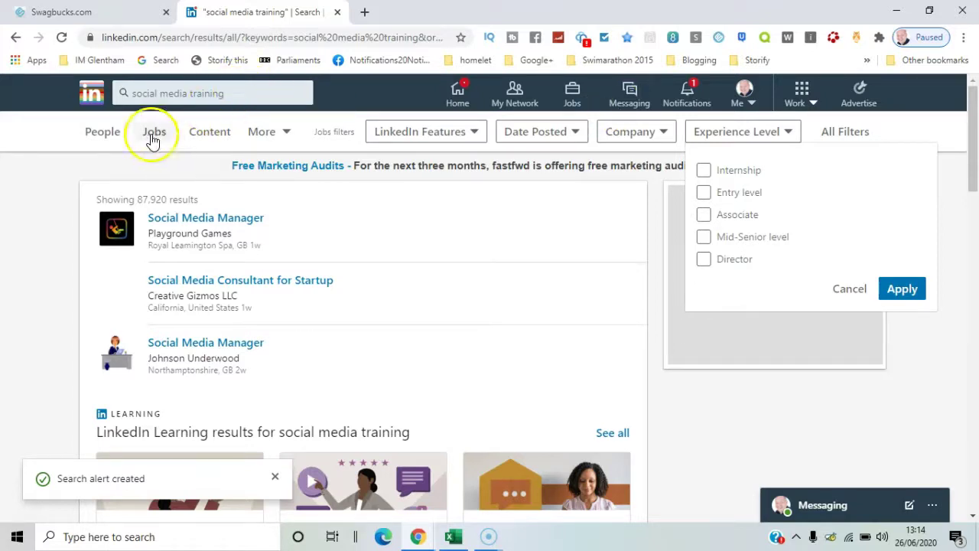
Show People results, attempt another search alert, and close the dialog warning about the 3-alert limit
{"action": "left_click", "coordinate": [116, 140]}
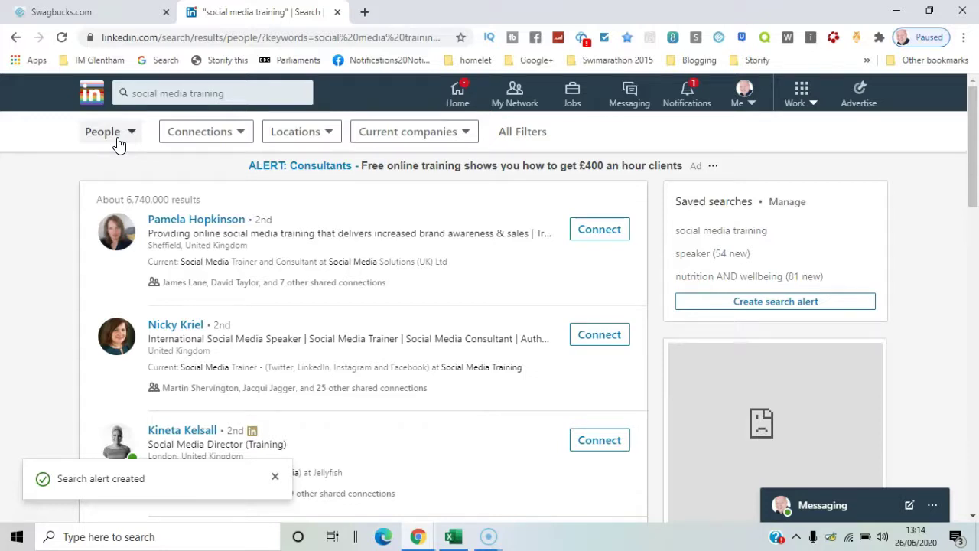
{"action": "left_click", "coordinate": [727, 303]}
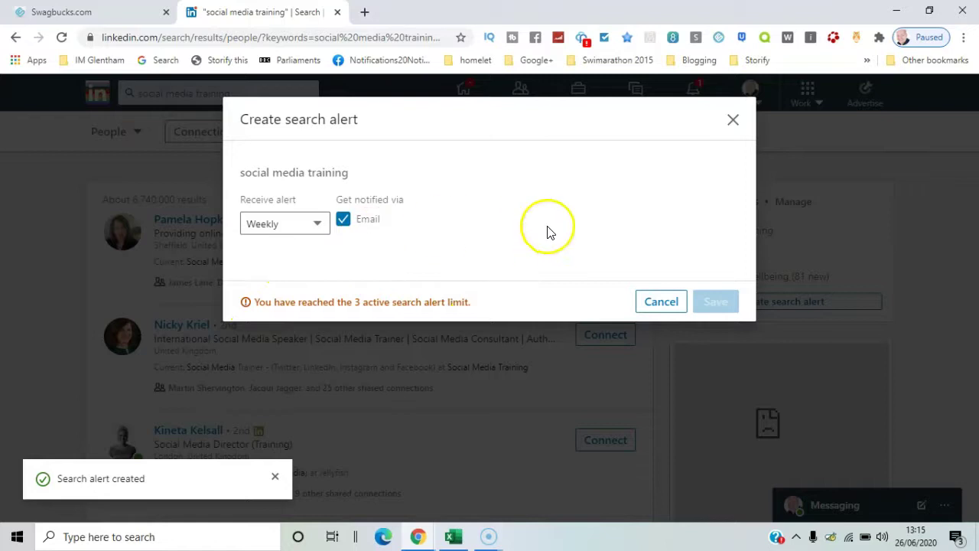
{"action": "left_click", "coordinate": [733, 119]}
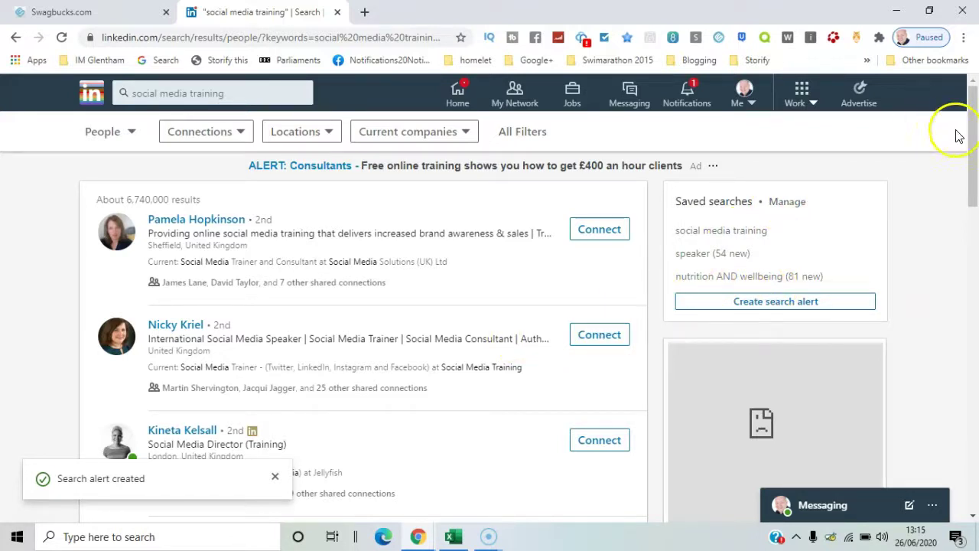
Filter the people results to United Kingdom and 2nd-degree connections
{"action": "left_click", "coordinate": [319, 138]}
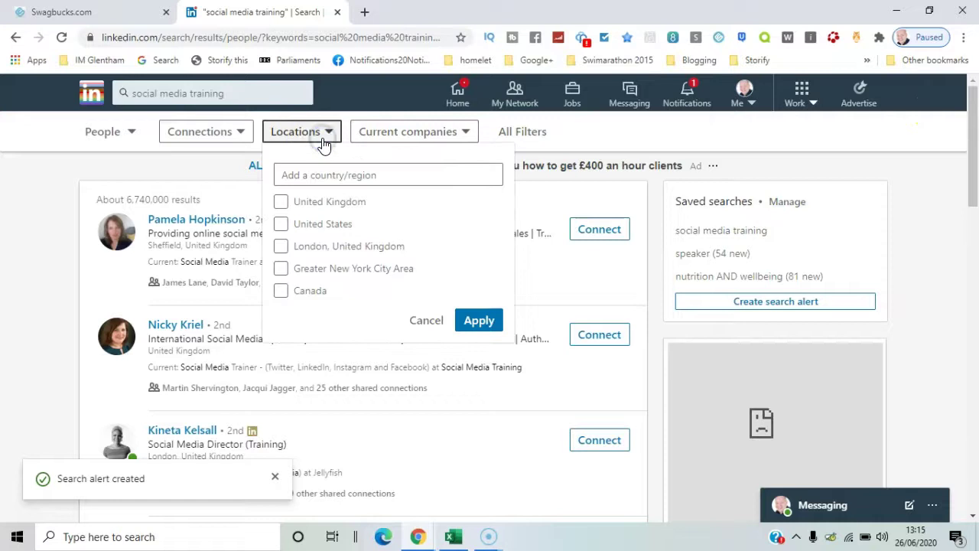
{"action": "left_click", "coordinate": [280, 201]}
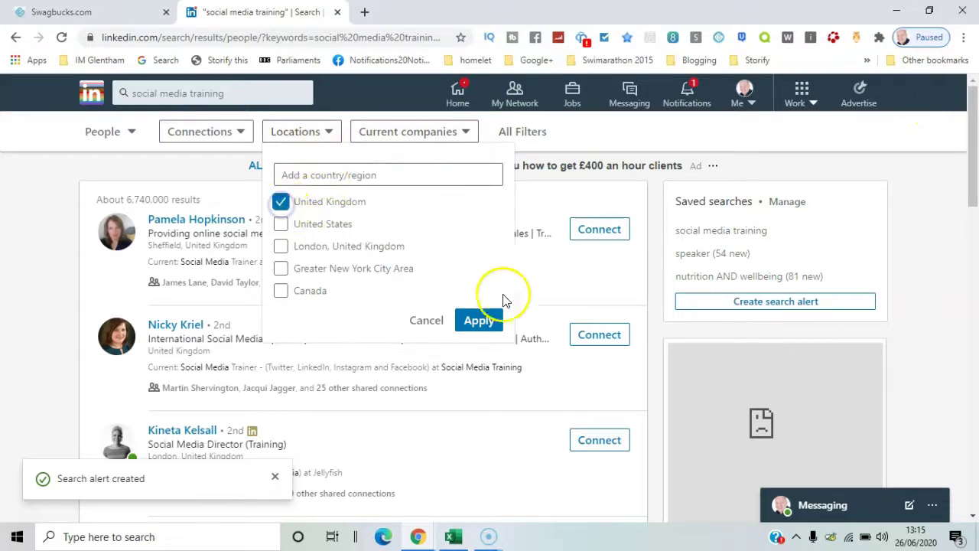
{"action": "left_click", "coordinate": [480, 323]}
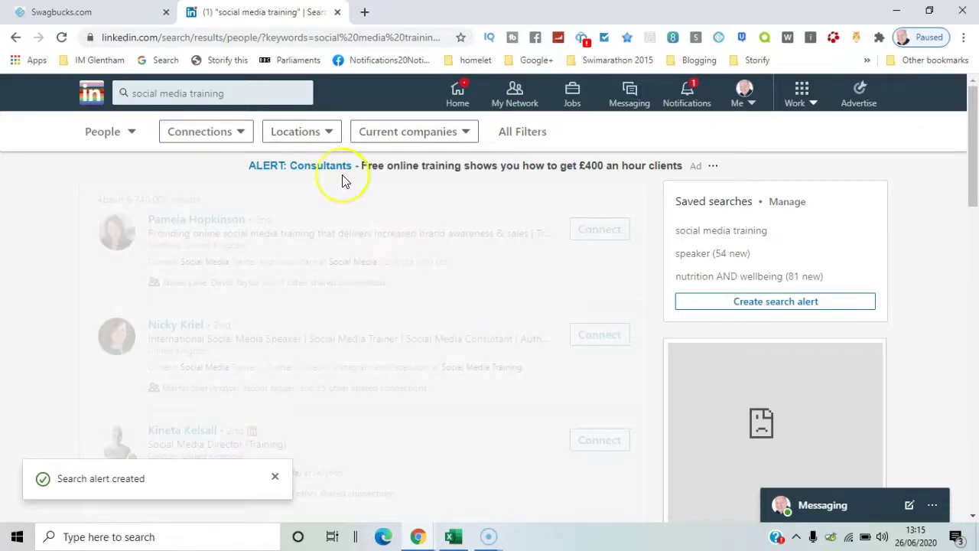
{"action": "left_click", "coordinate": [324, 131]}
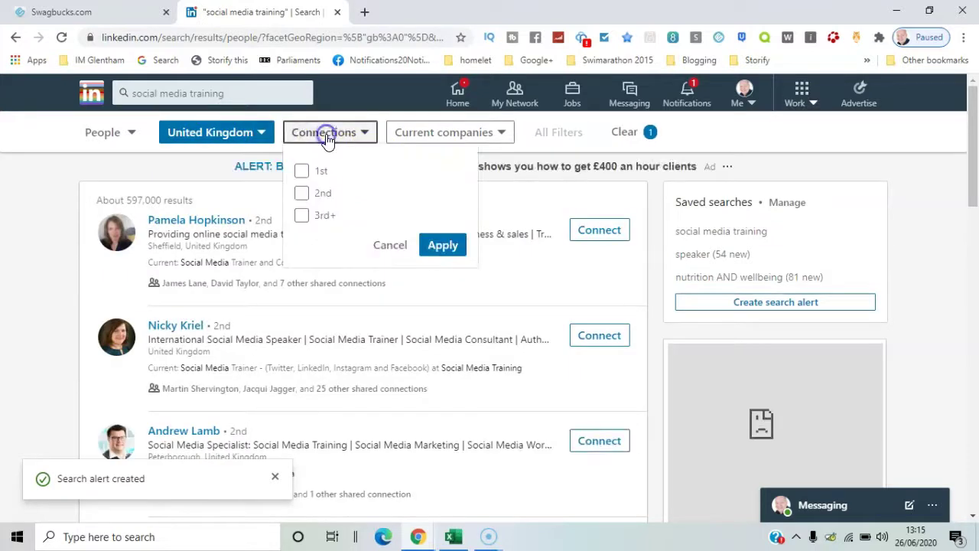
{"action": "left_click", "coordinate": [319, 193]}
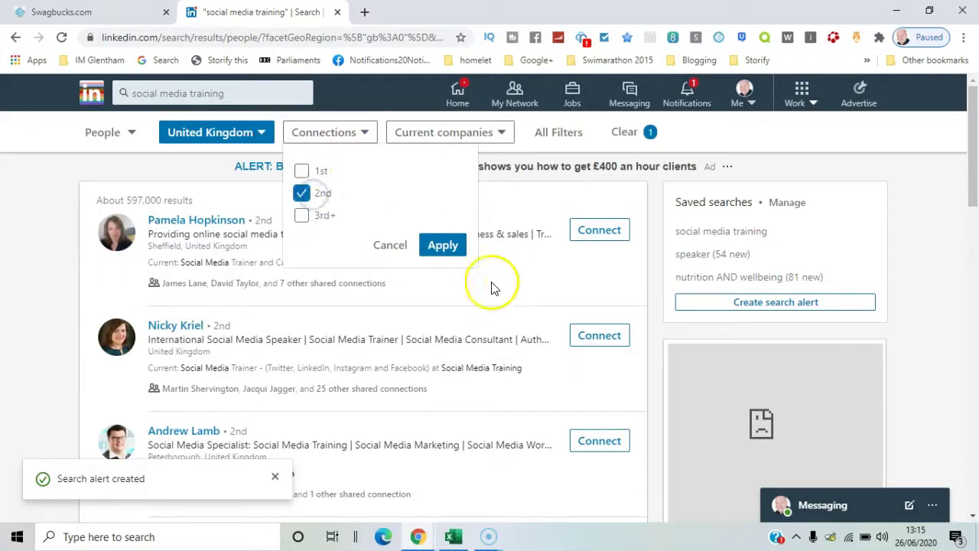
{"action": "left_click", "coordinate": [444, 246]}
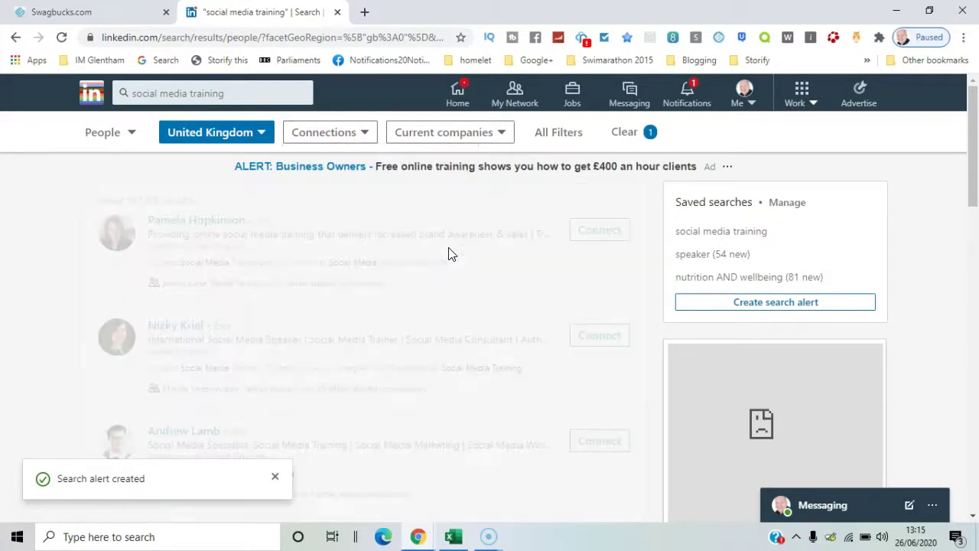
Add London, United Kingdom as a location and remove United Kingdom so only London remains
{"action": "left_click", "coordinate": [264, 138]}
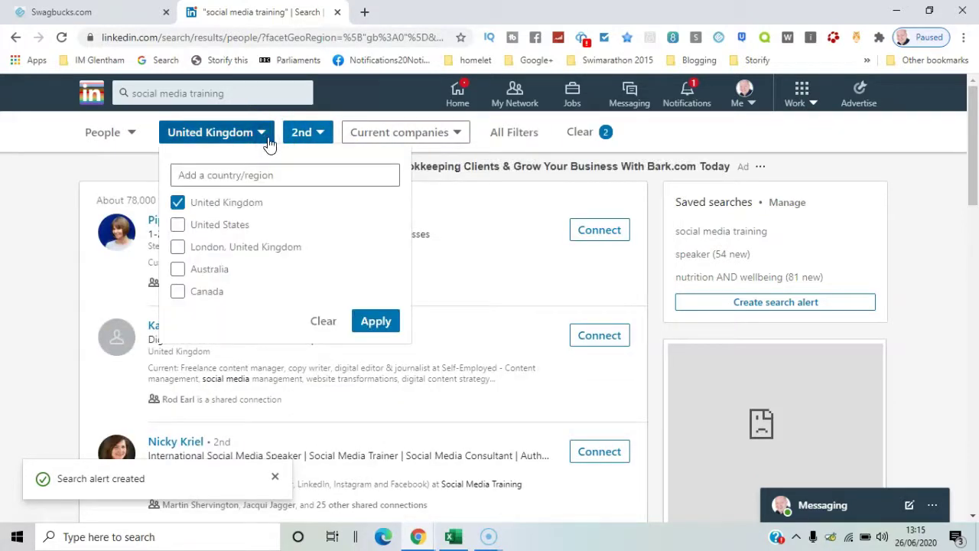
{"action": "left_click", "coordinate": [274, 250]}
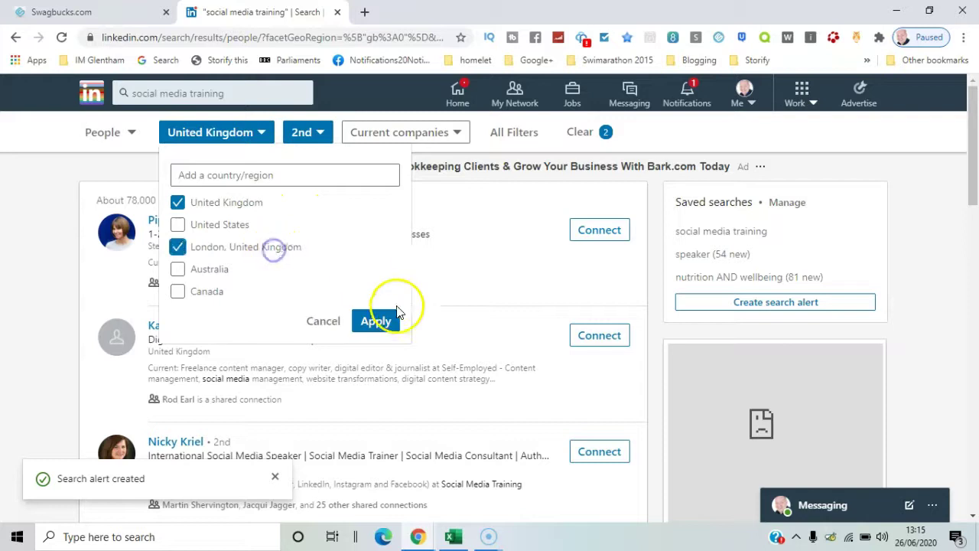
{"action": "left_click", "coordinate": [384, 322]}
{"action": "left_click", "coordinate": [262, 140]}
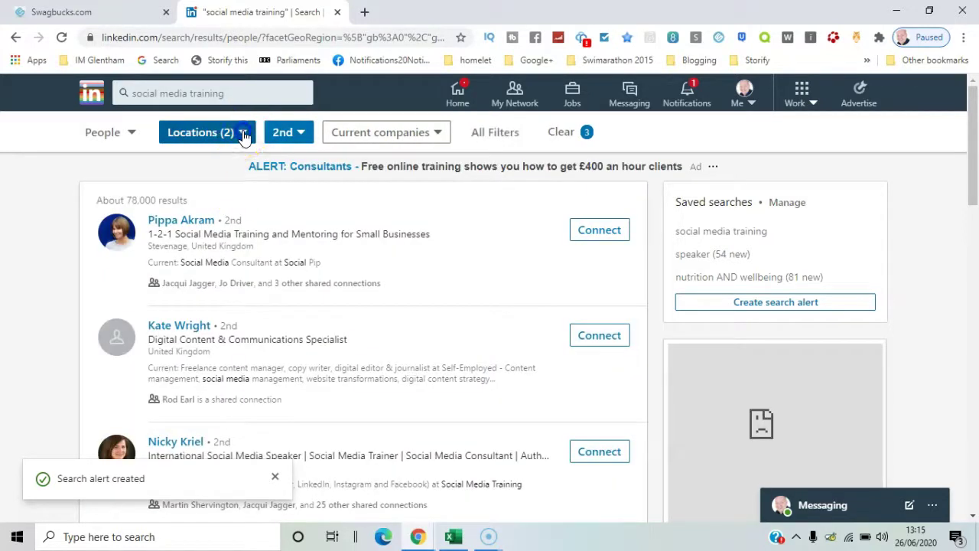
{"action": "left_click", "coordinate": [244, 135]}
{"action": "left_click", "coordinate": [225, 205]}
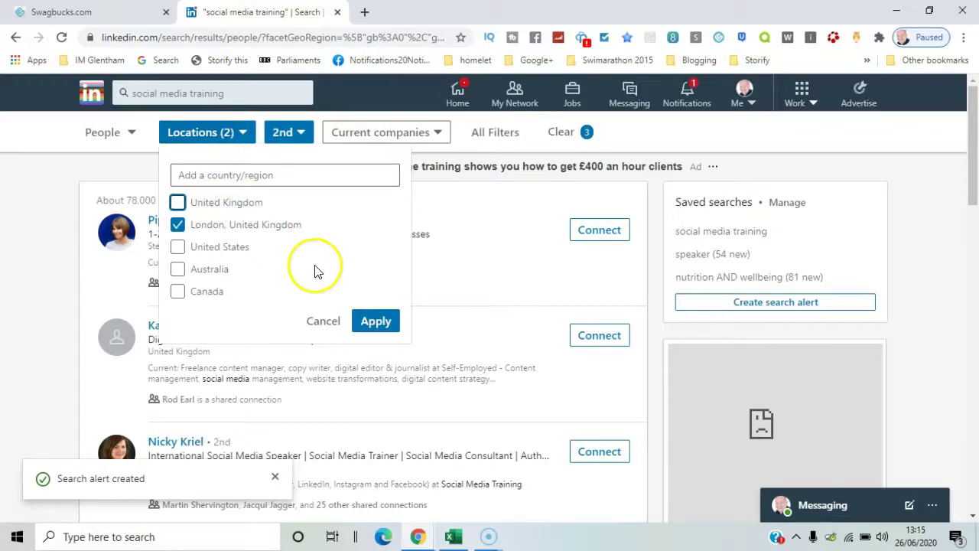
{"action": "left_click", "coordinate": [382, 327]}
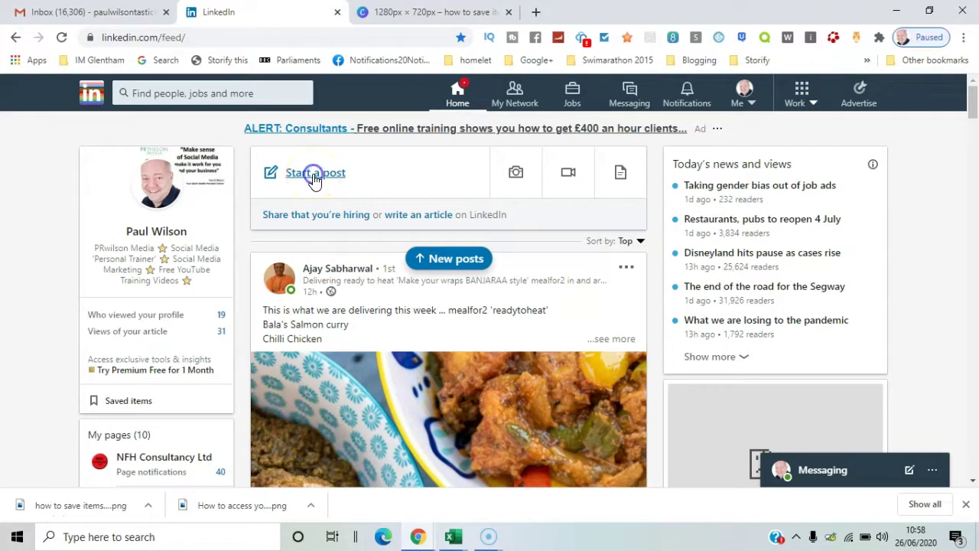
Start a celebrate-an-occasion Kudos post and add a suggested colleague as recipient
{"action": "left_click", "coordinate": [314, 176]}
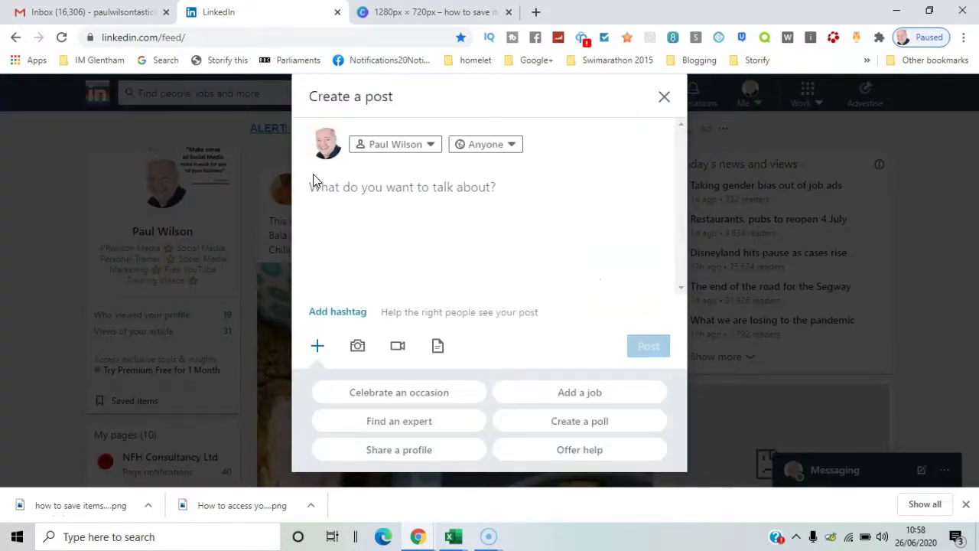
{"action": "left_click", "coordinate": [441, 398]}
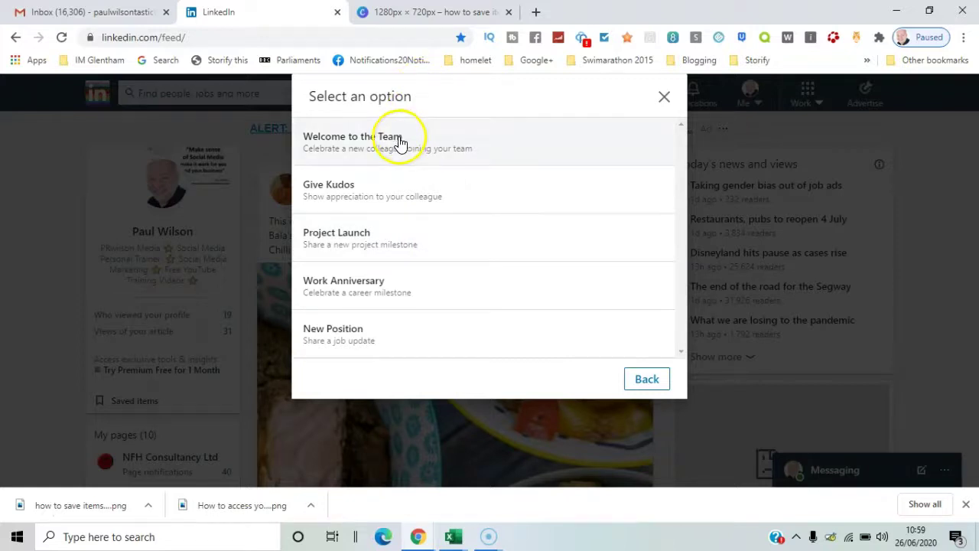
{"action": "left_click", "coordinate": [355, 191]}
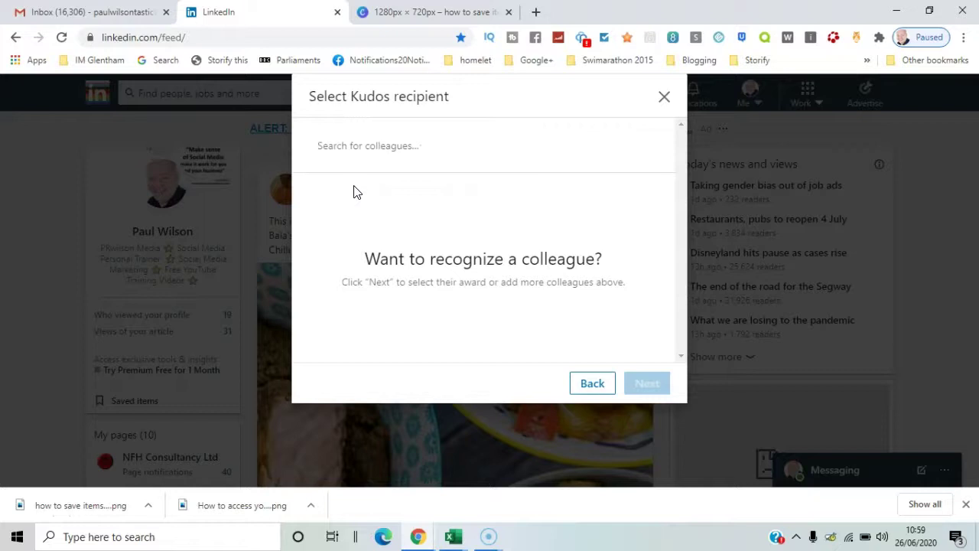
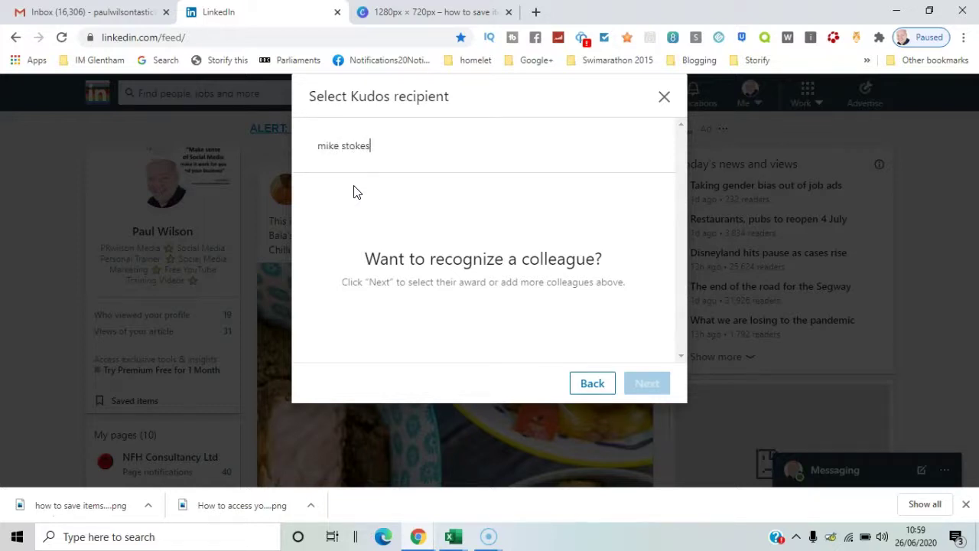
{"action": "left_click", "coordinate": [411, 195]}
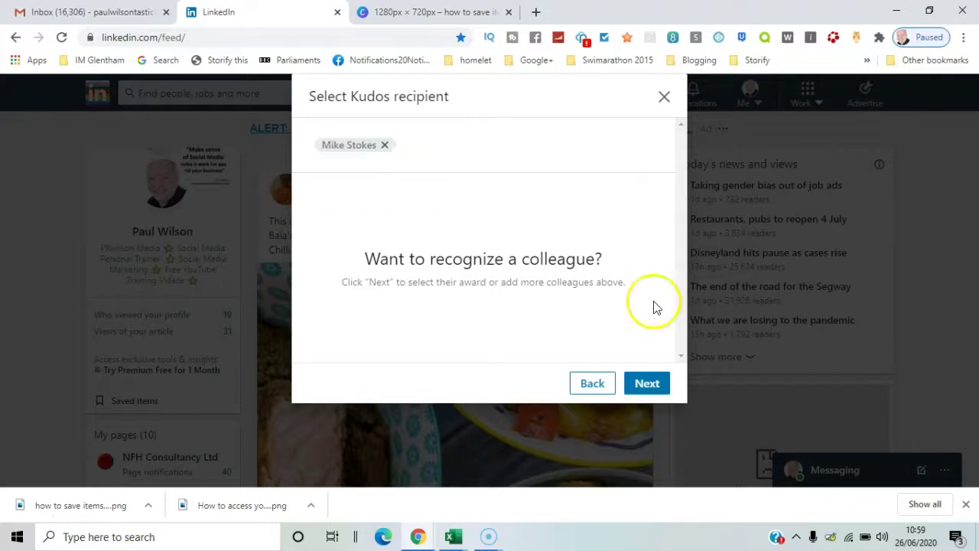
Give the Going Above and Beyond award, then close and discard the Kudos draft
{"action": "left_click", "coordinate": [650, 383]}
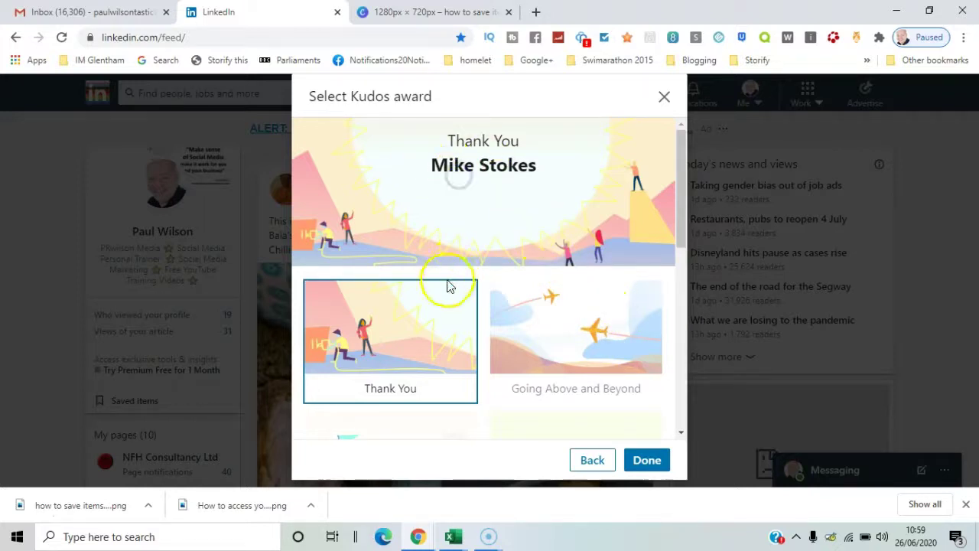
{"action": "left_click", "coordinate": [514, 320]}
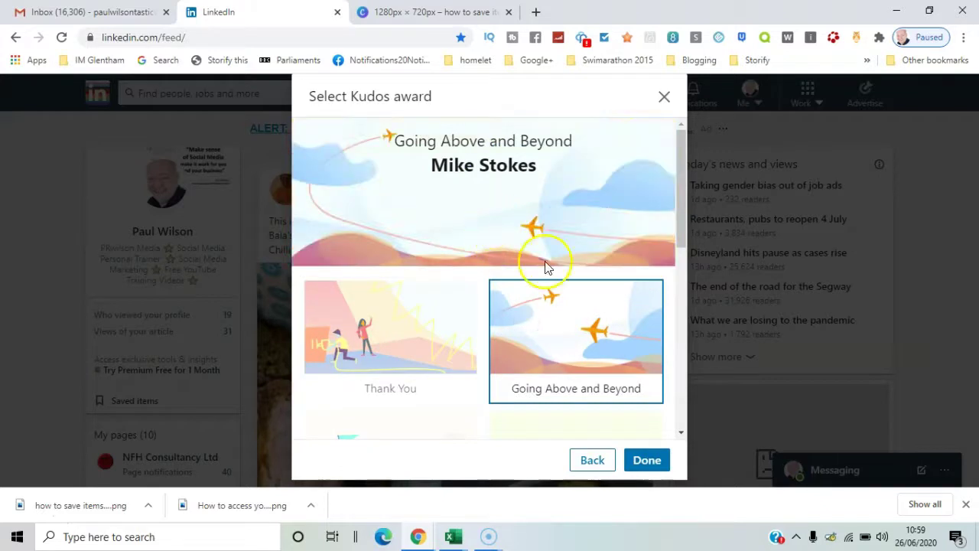
{"action": "left_click", "coordinate": [647, 461]}
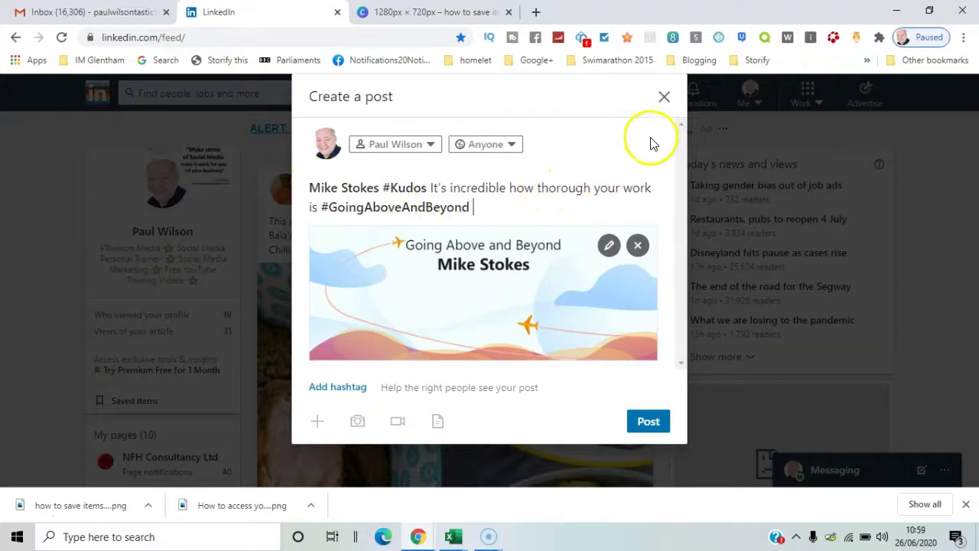
{"action": "left_click", "coordinate": [665, 96]}
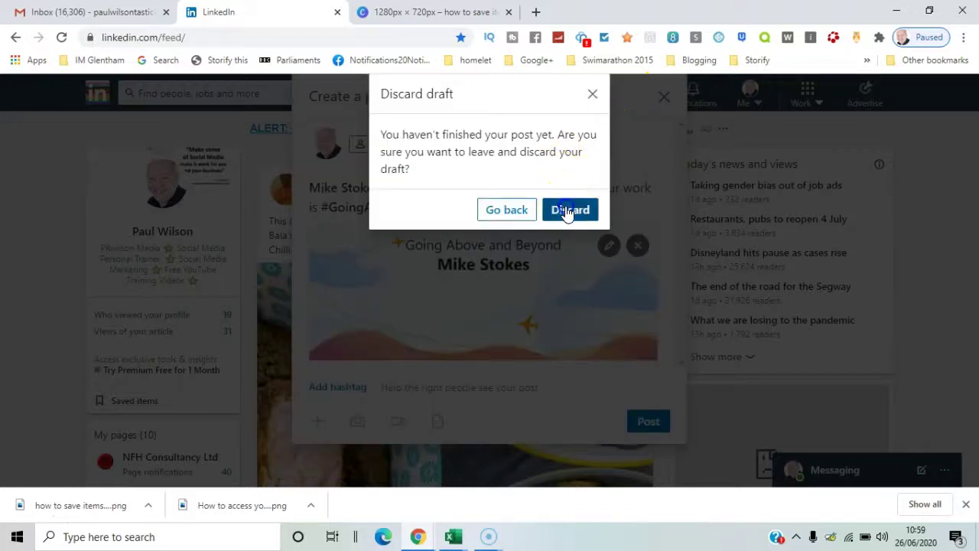
{"action": "left_click", "coordinate": [566, 207]}
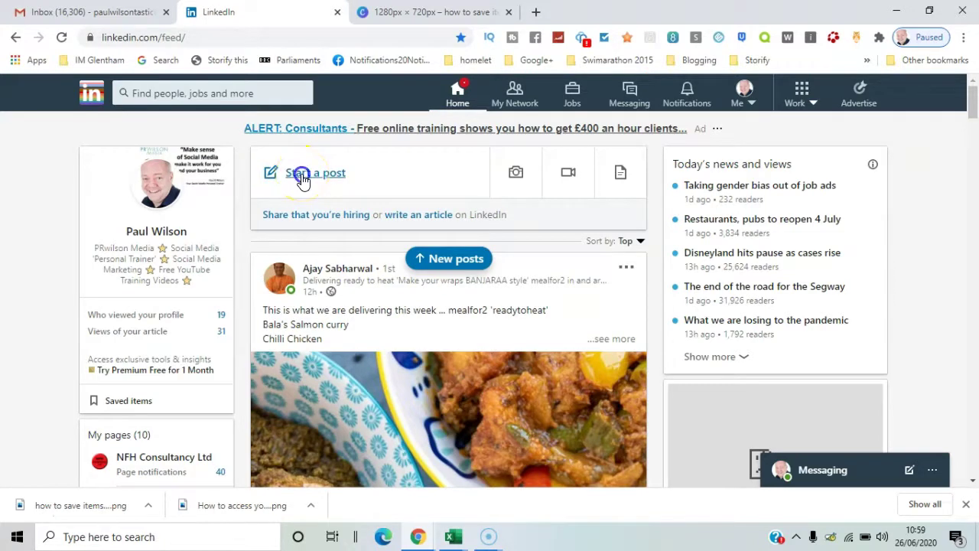
Fill a Find an expert request with Marketing category and Marketing Strategy service, then go back
{"action": "left_click", "coordinate": [303, 178]}
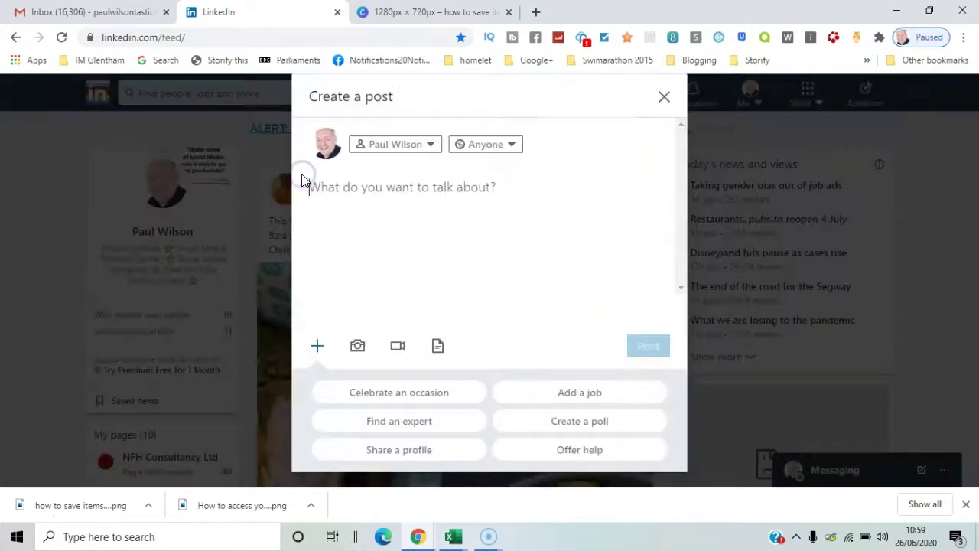
{"action": "left_click", "coordinate": [437, 421]}
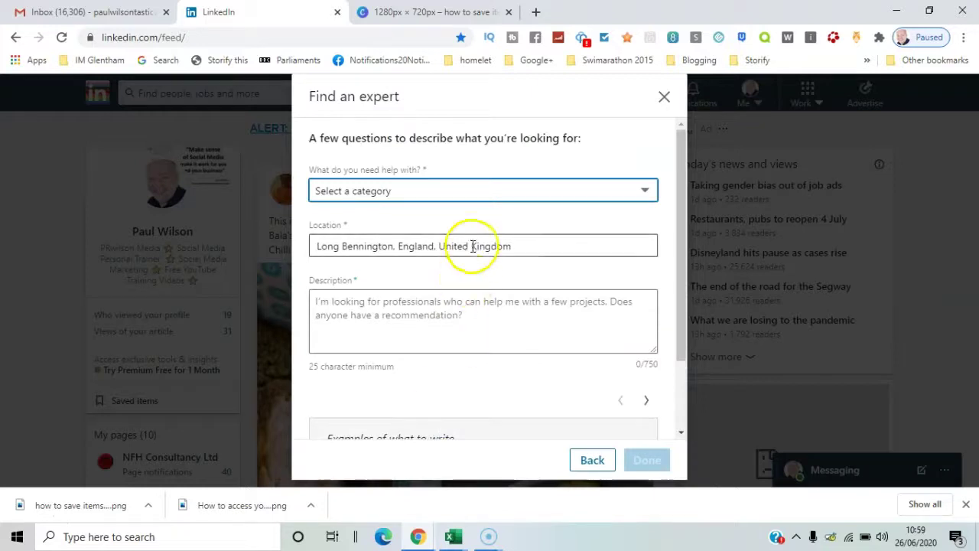
{"action": "left_click", "coordinate": [473, 191]}
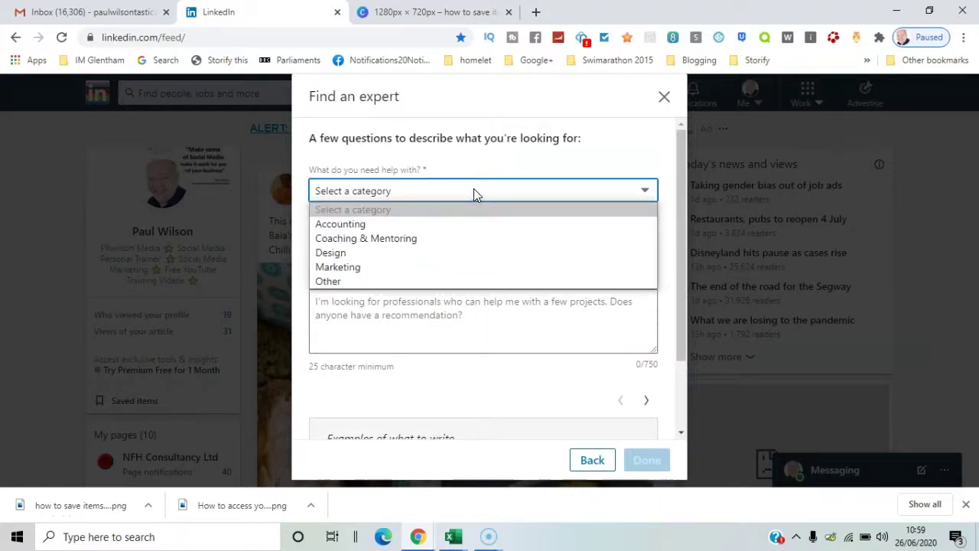
{"action": "left_click", "coordinate": [446, 242]}
{"action": "left_click", "coordinate": [435, 267]}
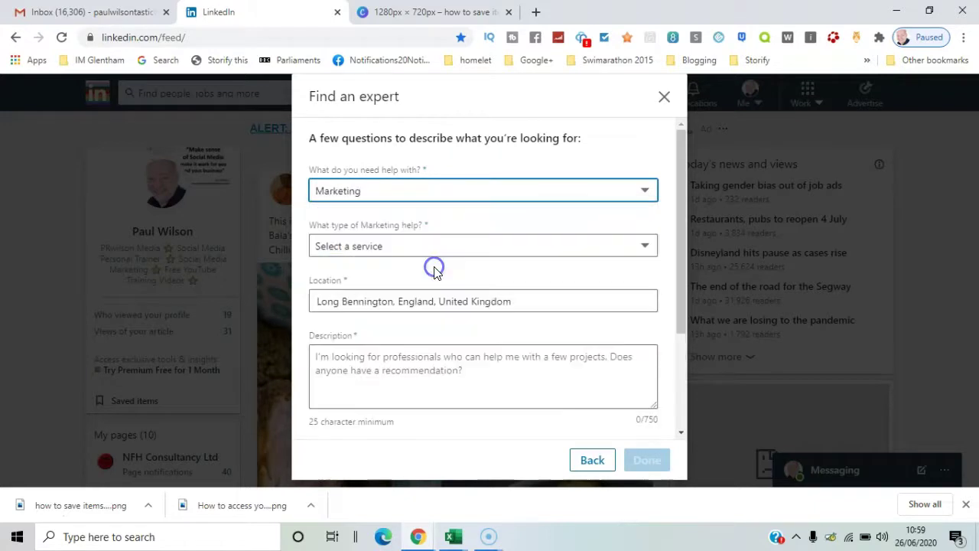
{"action": "left_click", "coordinate": [439, 248]}
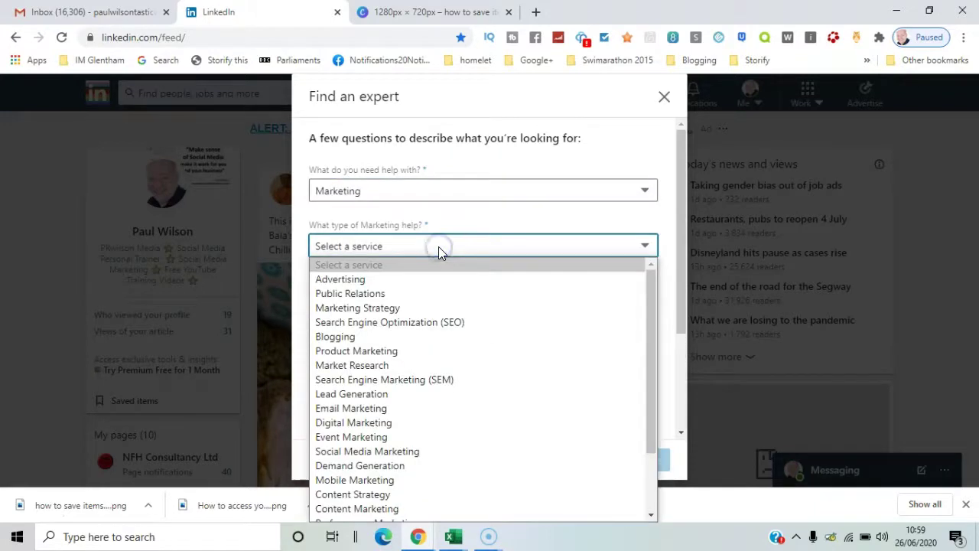
{"action": "left_click", "coordinate": [428, 309]}
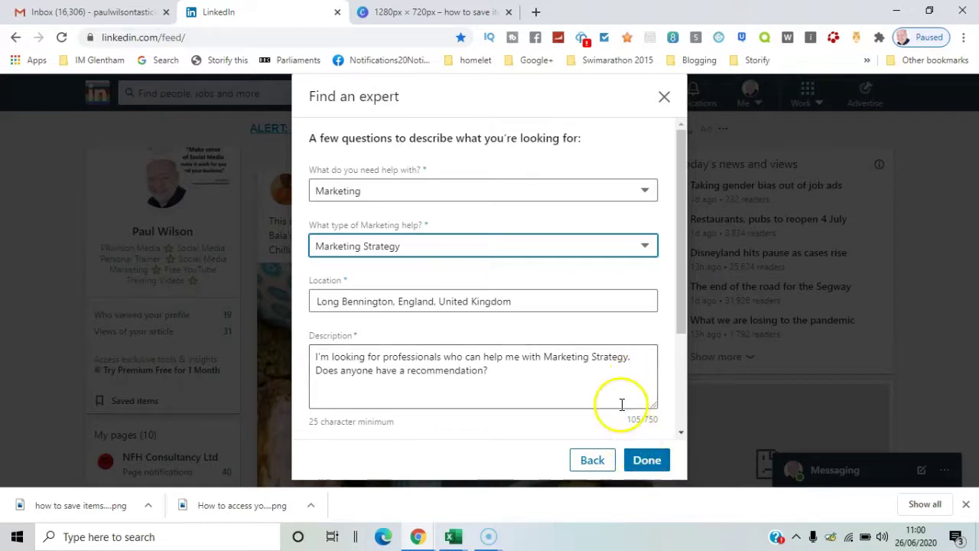
{"action": "left_click", "coordinate": [592, 460]}
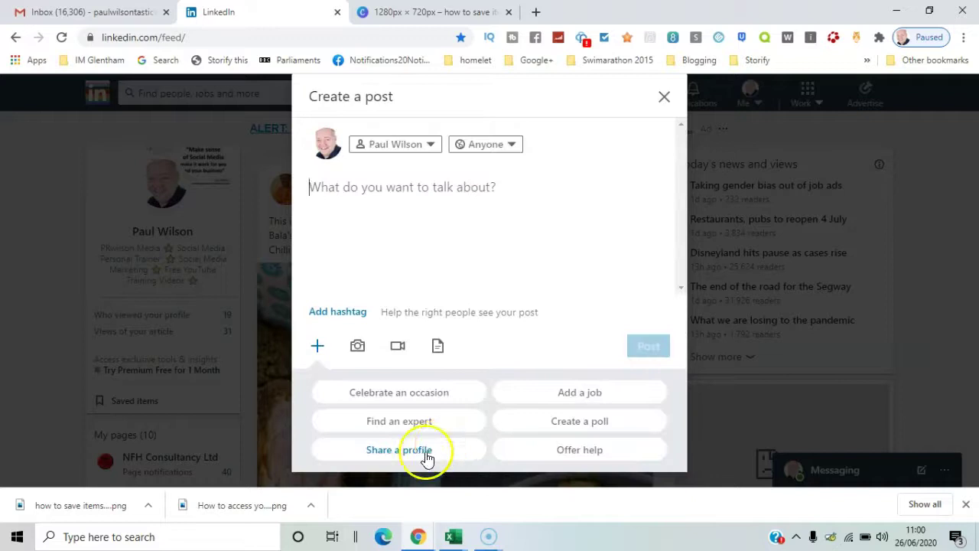
Draft a #ShareProfile post recommending a searched connection, then close and discard it
{"action": "left_click", "coordinate": [427, 453]}
{"action": "left_click", "coordinate": [405, 135]}
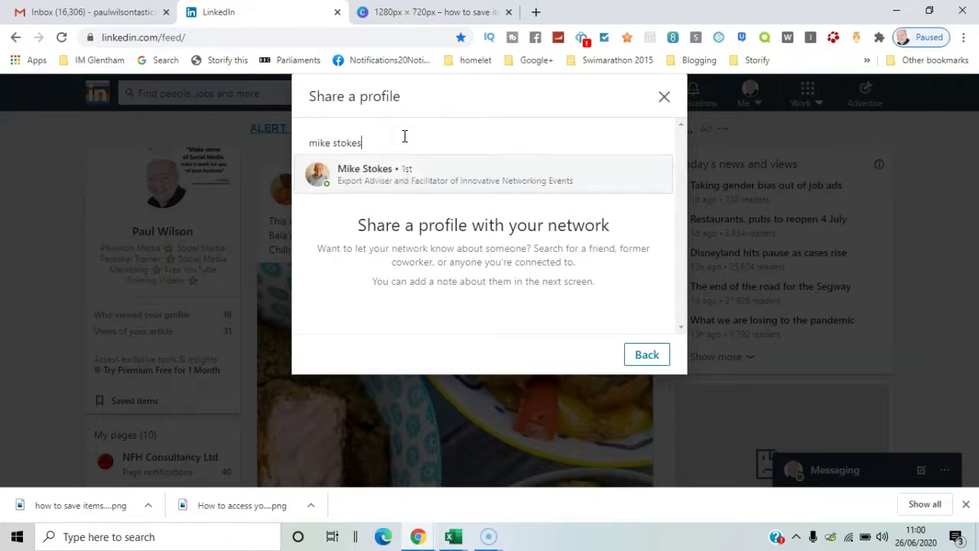
{"action": "left_click", "coordinate": [402, 176]}
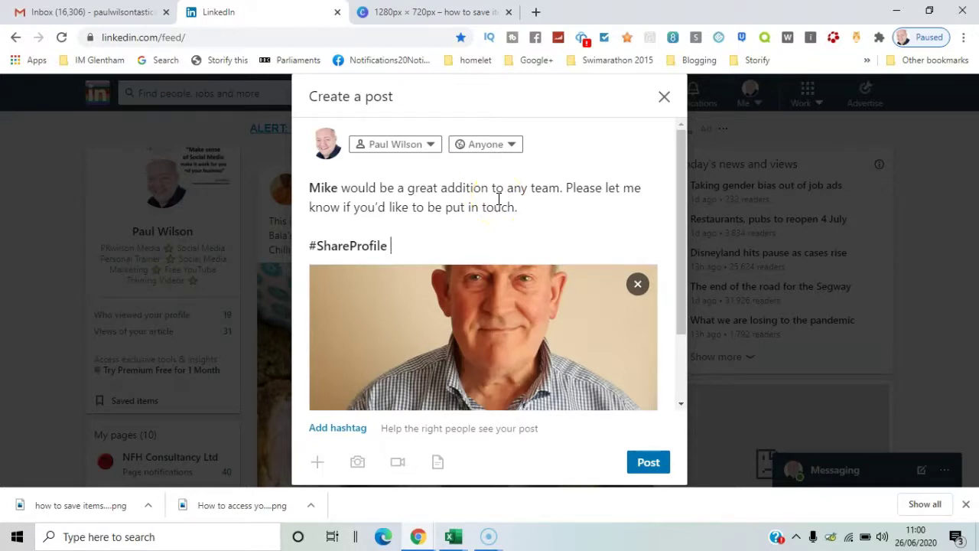
{"action": "left_click", "coordinate": [663, 98]}
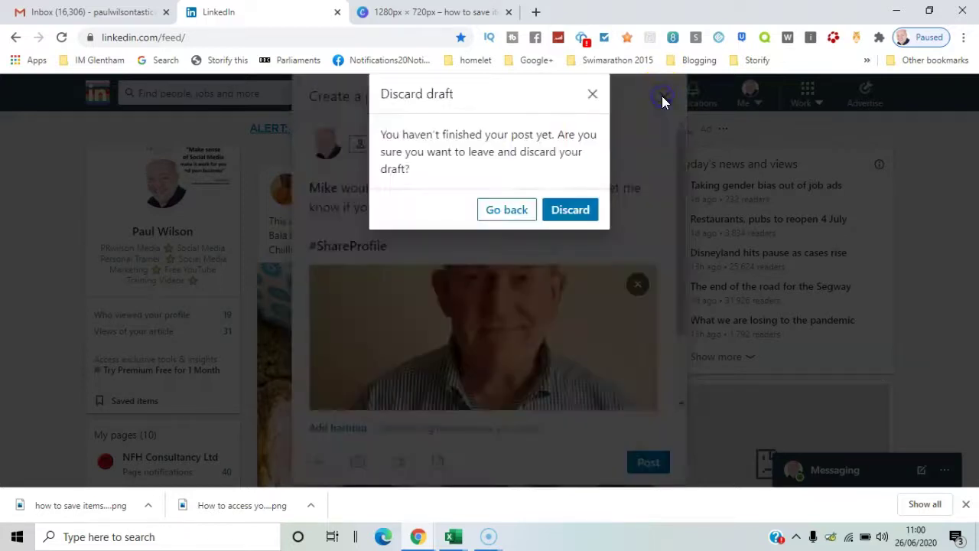
{"action": "left_click", "coordinate": [569, 209]}
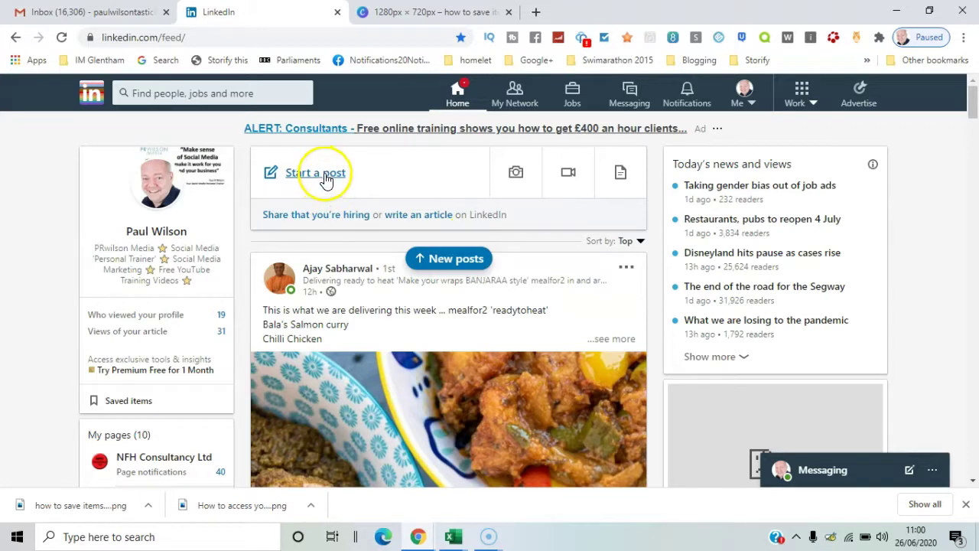
{"action": "left_click", "coordinate": [325, 176]}
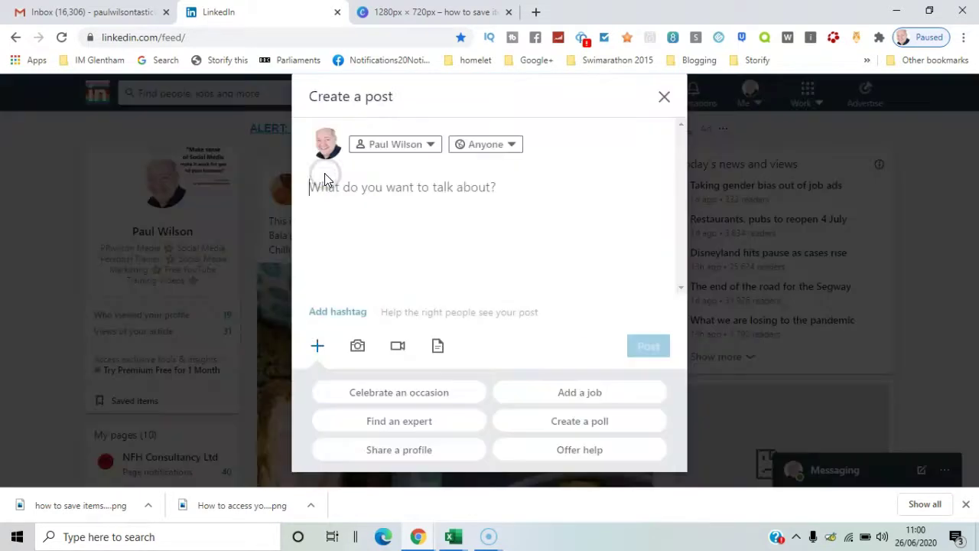
{"action": "left_click", "coordinate": [583, 394]}
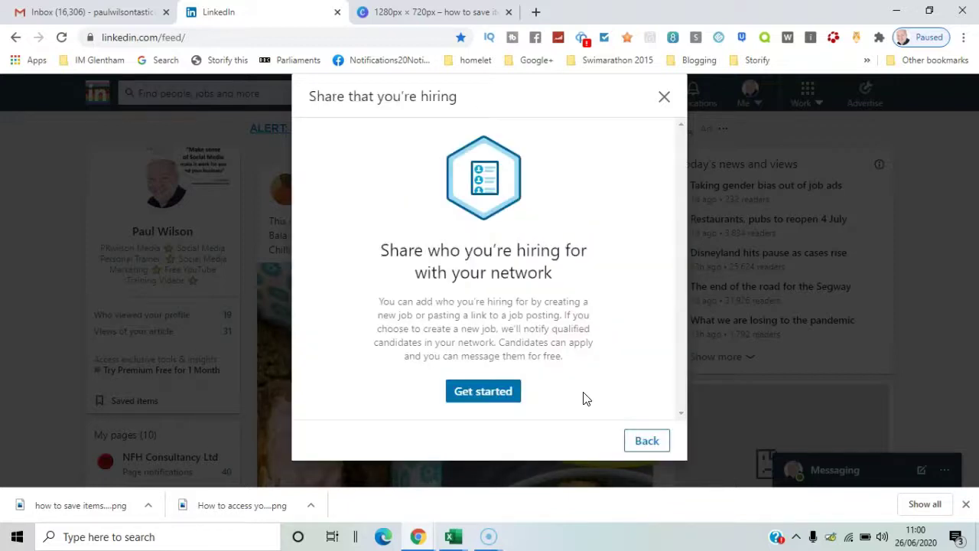
{"action": "left_click", "coordinate": [509, 397]}
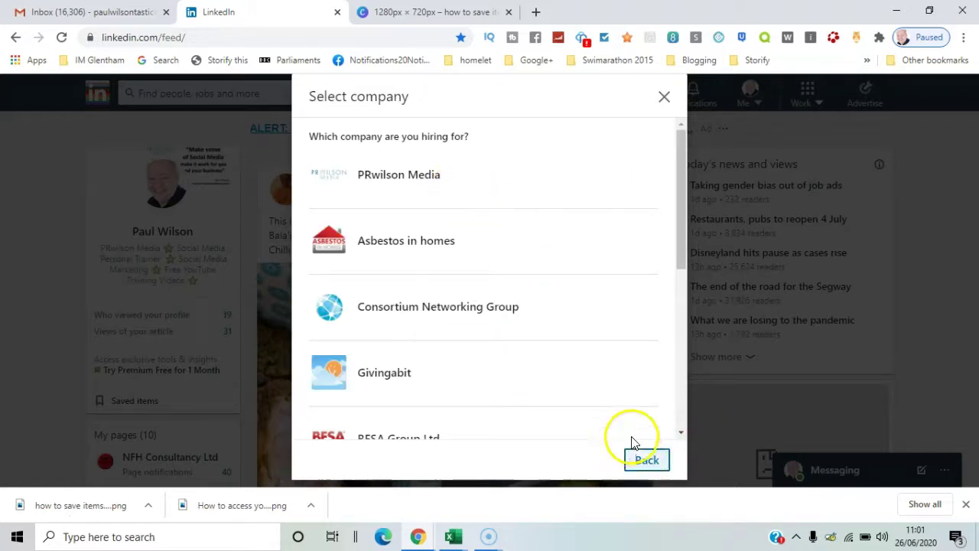
{"action": "left_click", "coordinate": [407, 194]}
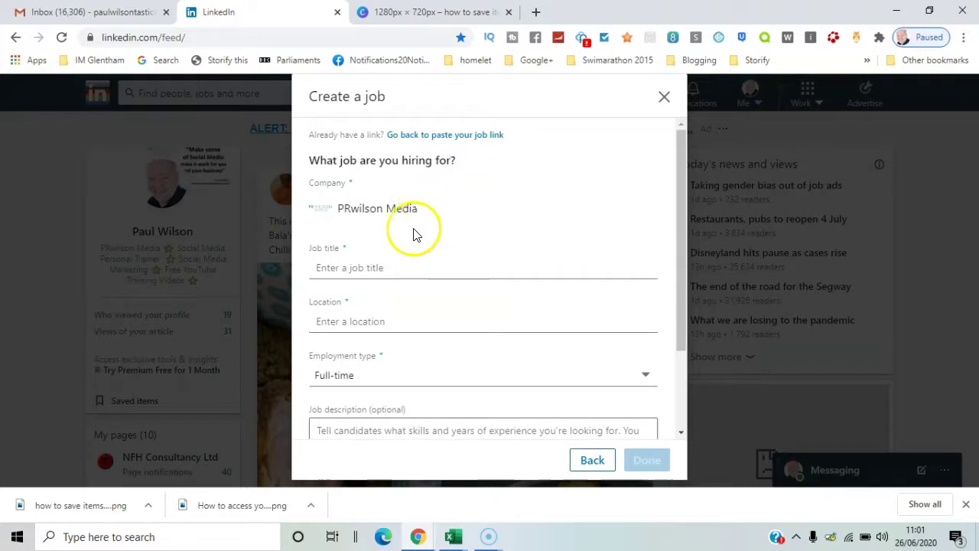
{"action": "left_click", "coordinate": [665, 98]}
{"action": "left_click", "coordinate": [322, 215]}
{"action": "left_click", "coordinate": [336, 176]}
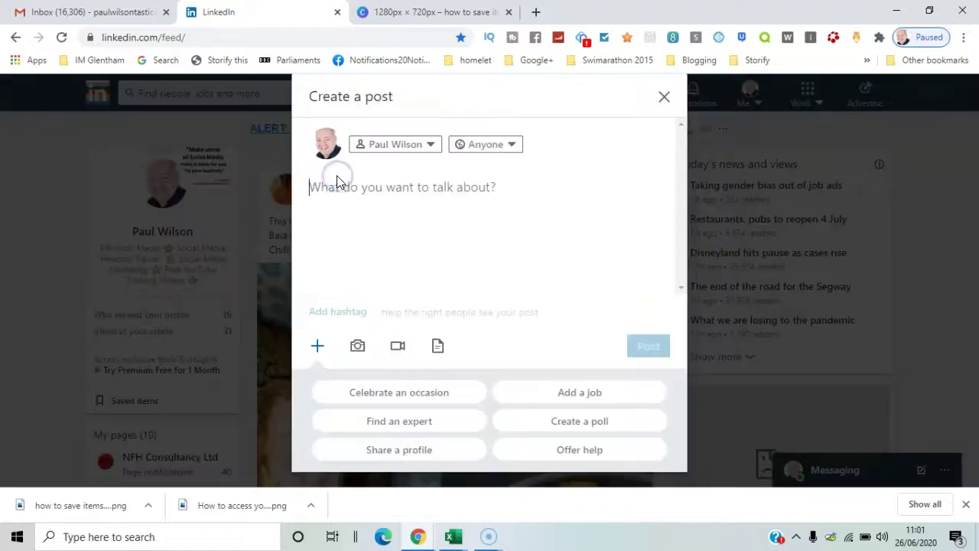
{"action": "left_click", "coordinate": [583, 423]}
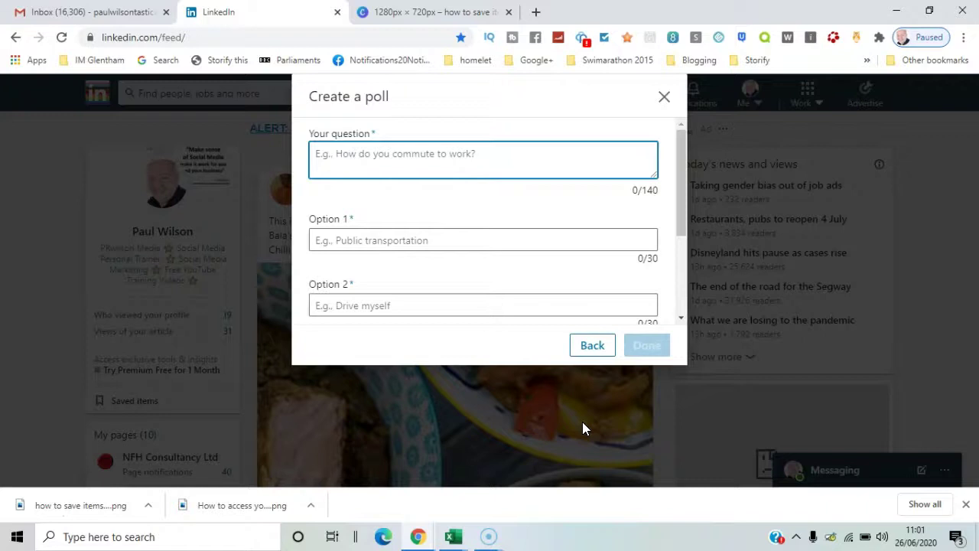
{"action": "left_click", "coordinate": [665, 97]}
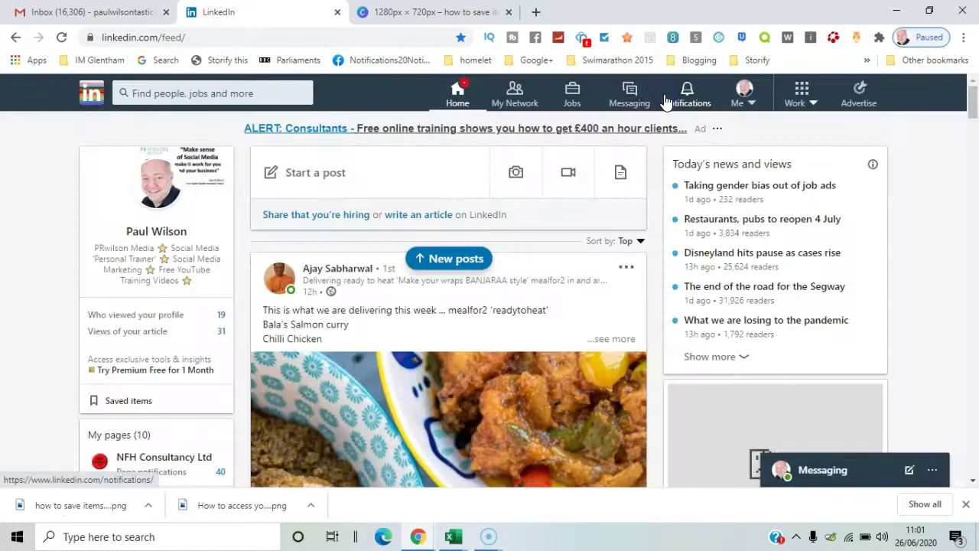
{"action": "left_click", "coordinate": [339, 174]}
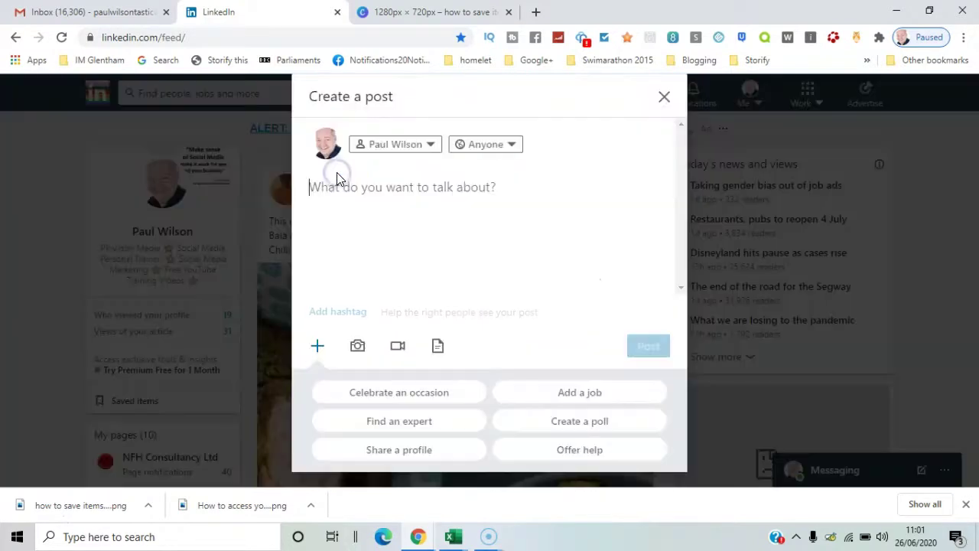
{"action": "left_click", "coordinate": [609, 450]}
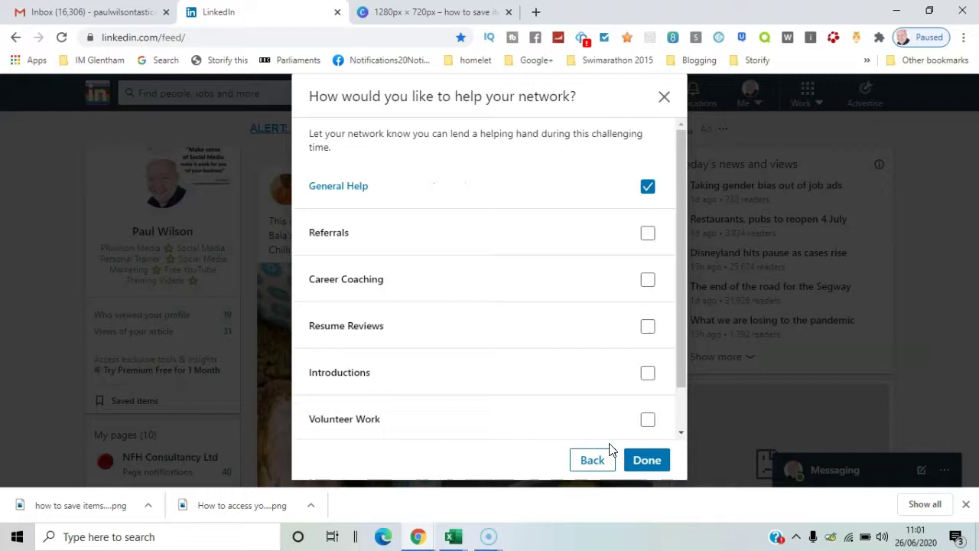
{"action": "left_click", "coordinate": [647, 233]}
{"action": "left_click", "coordinate": [648, 326]}
{"action": "left_click_drag", "start_coordinate": [681, 325], "coordinate": [688, 393]}
{"action": "left_click", "coordinate": [647, 370]}
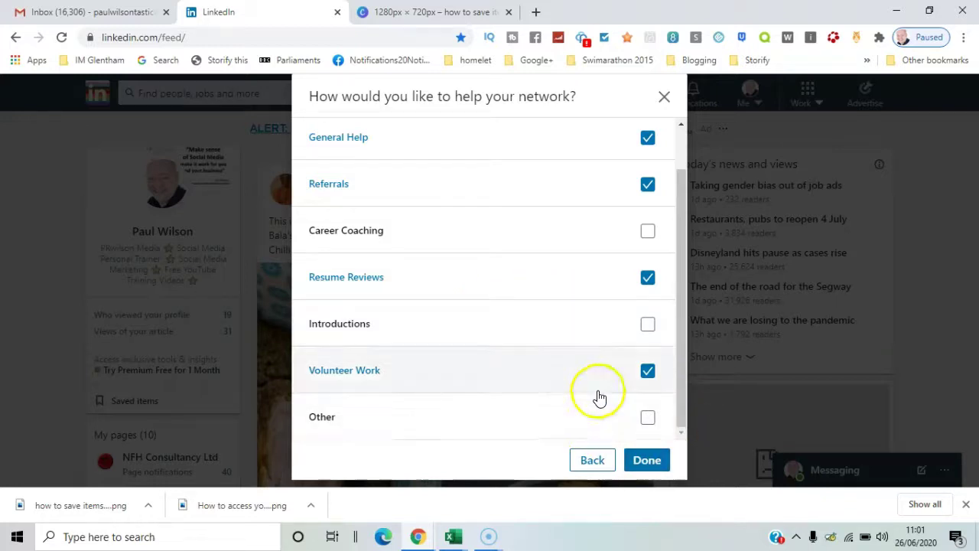
{"action": "left_click", "coordinate": [647, 460]}
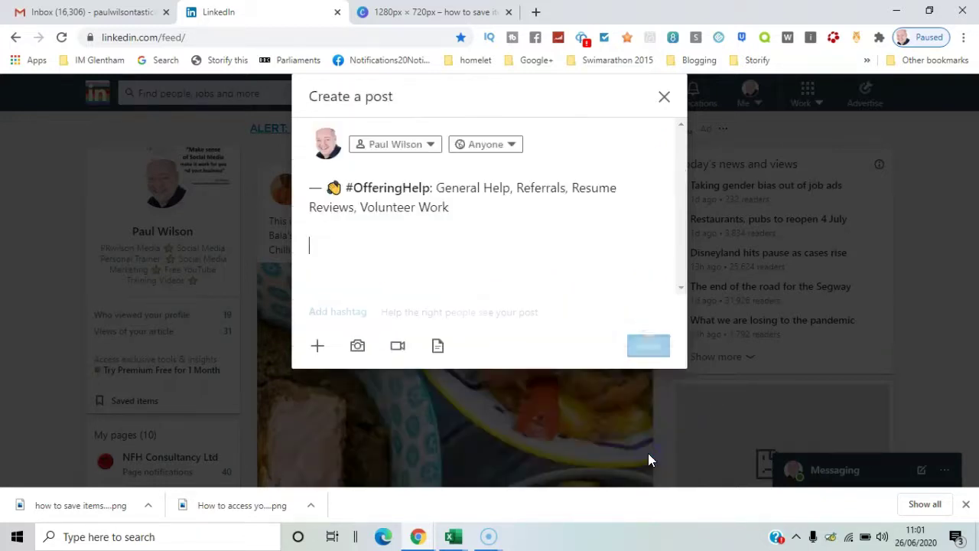
{"action": "left_click", "coordinate": [663, 97]}
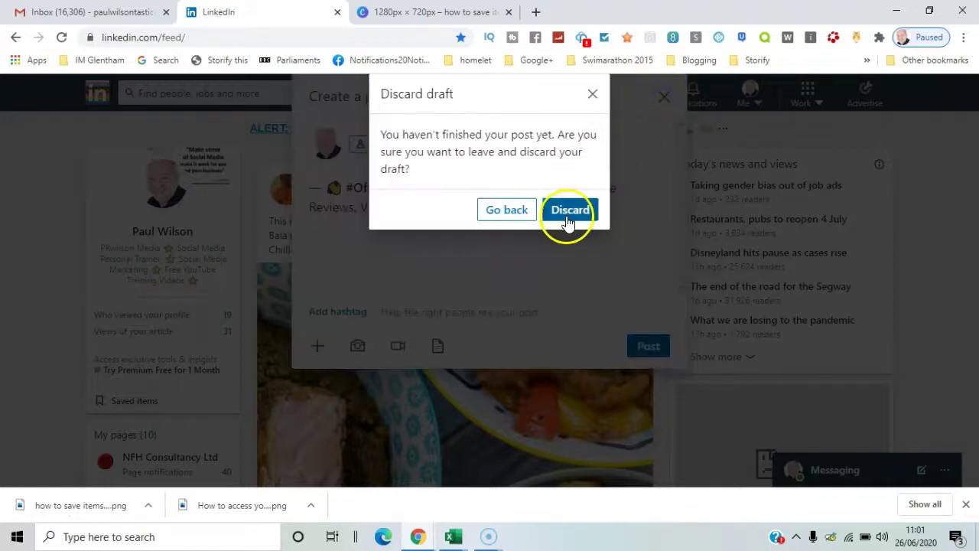
{"action": "left_click", "coordinate": [570, 210]}
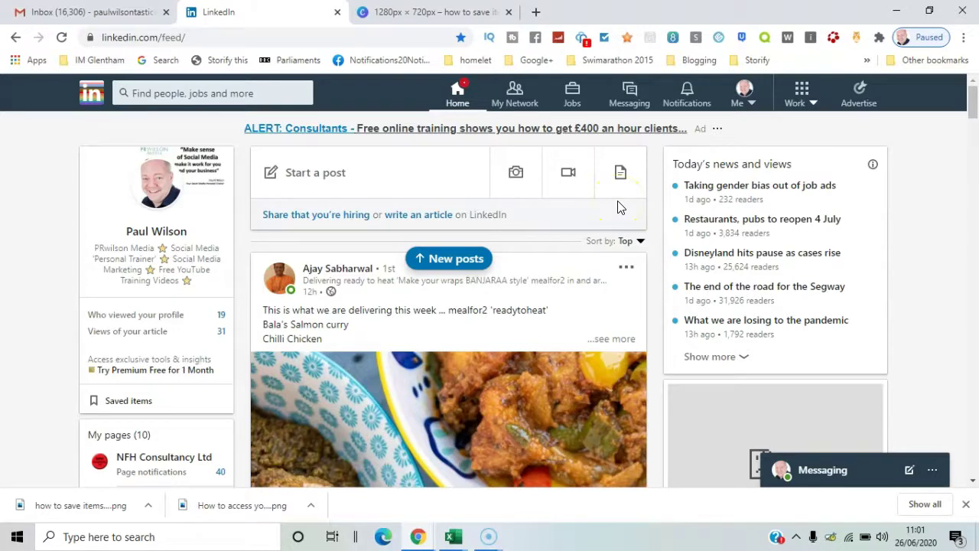
{"action": "left_click", "coordinate": [338, 217]}
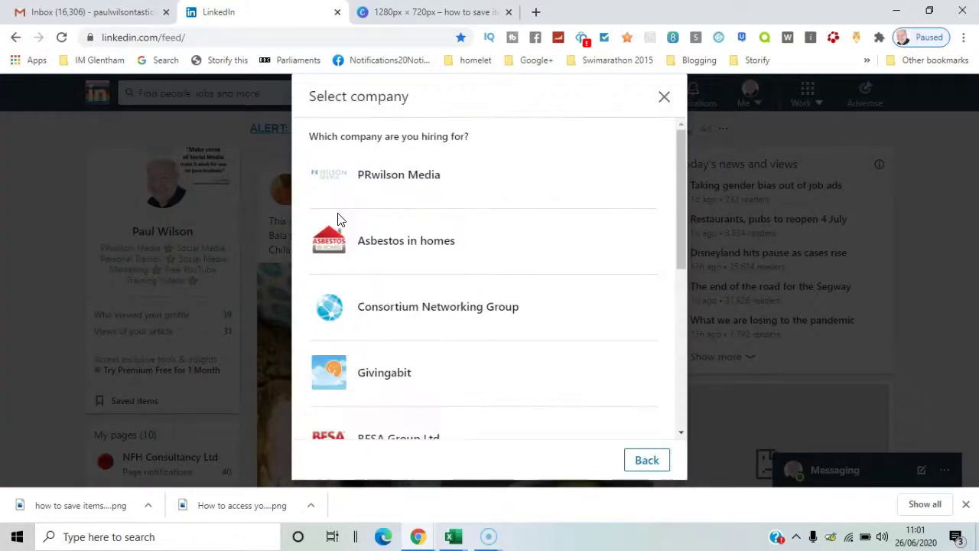
{"action": "left_click", "coordinate": [665, 98]}
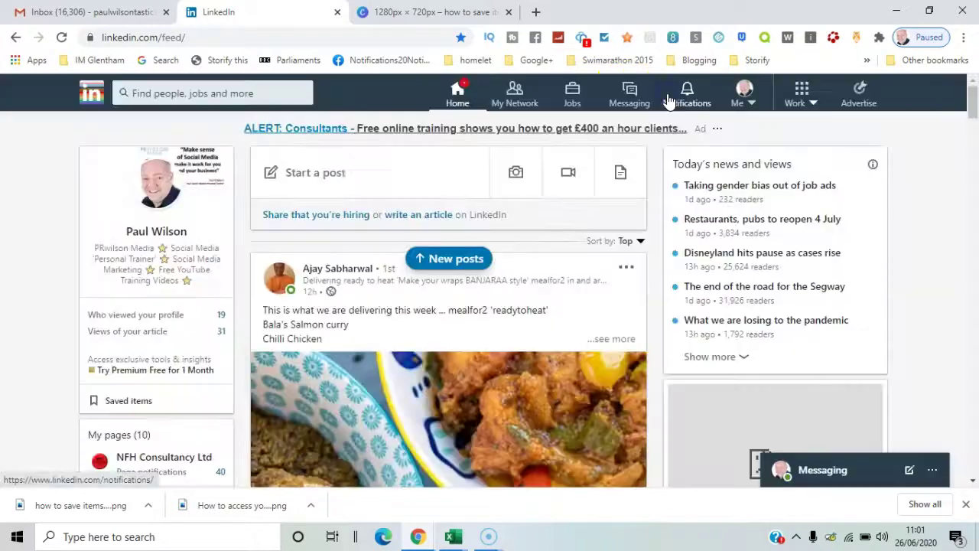
{"action": "left_click", "coordinate": [444, 216]}
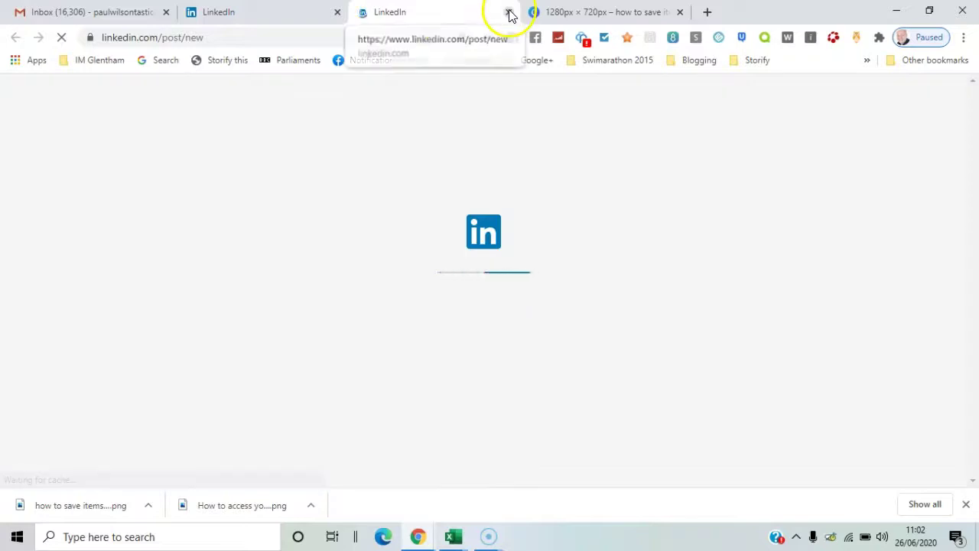
{"action": "left_click", "coordinate": [509, 13]}
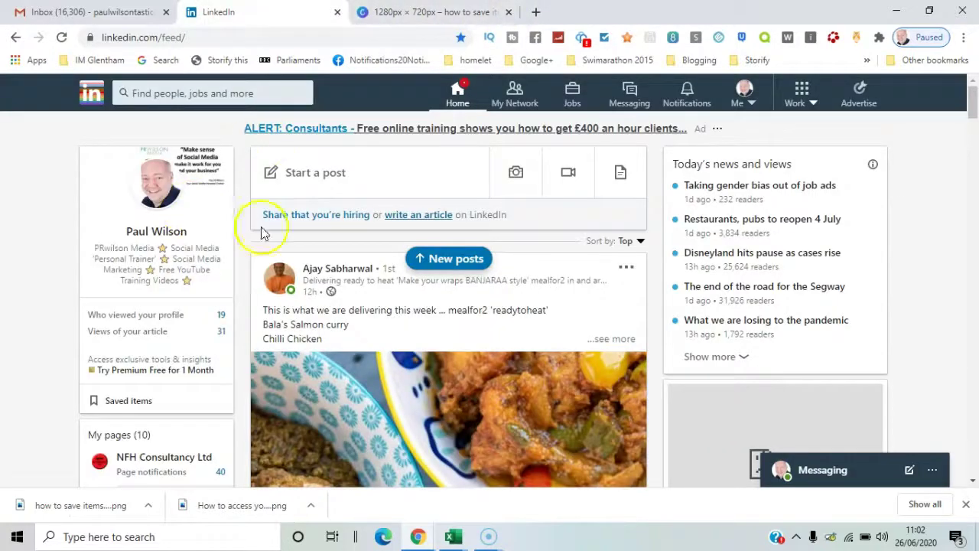